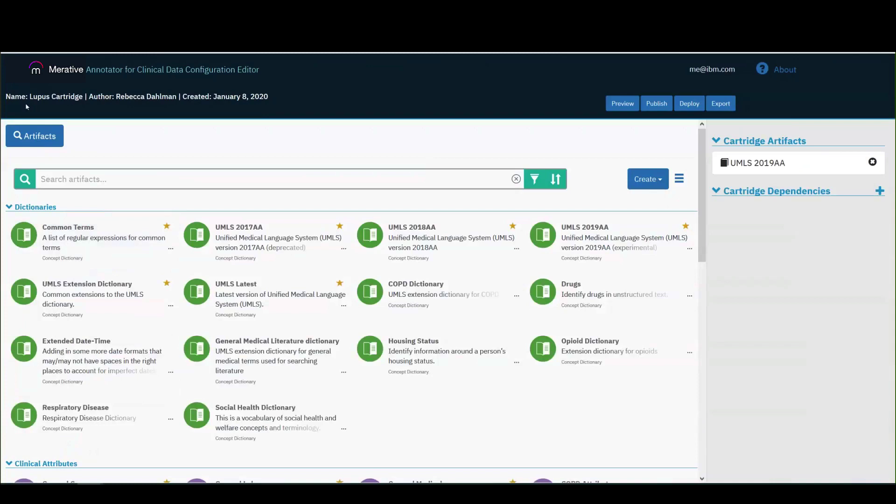
# Step: Open the cartridge preview and enter the lupus patient note, from "The patient is a 62-year-old male" through "He smokes 1 pack of cigarettes a day."
pyautogui.moveTo(747, 173)
pyautogui.click(623, 103)
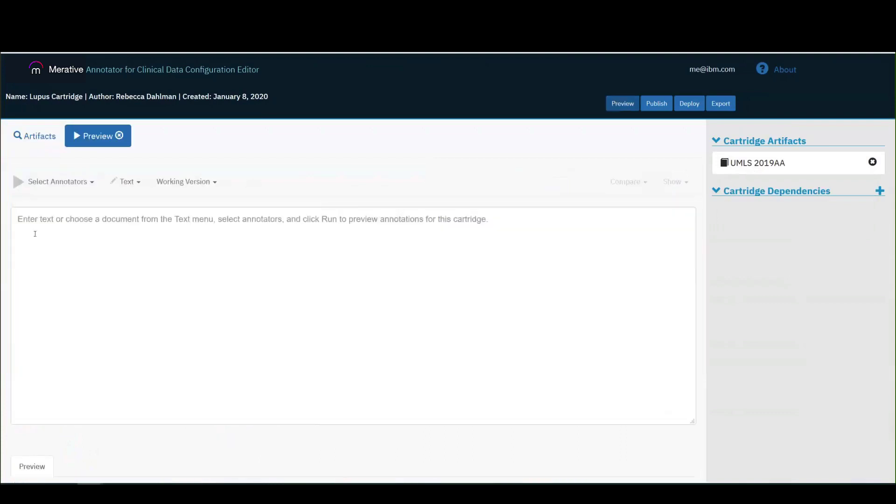
pyautogui.click(75, 224)
pyautogui.write('The patient is a 62-year-old male with systemic lupus erythematosus. ANA is positive. He was given Plaquenil 200 mg twice a day and Protopic as needed. He is currently taking Amoxicillin for an ear infection. He smokes 1 pack of cigarettes a day.')
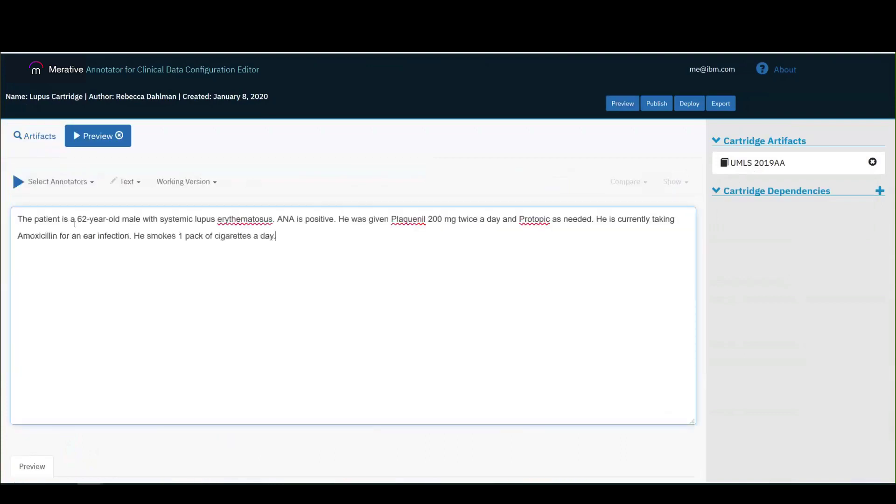
# Step: Run the annotators on the patient note and review the list of detected concept types
pyautogui.click(116, 188)
pyautogui.click(125, 186)
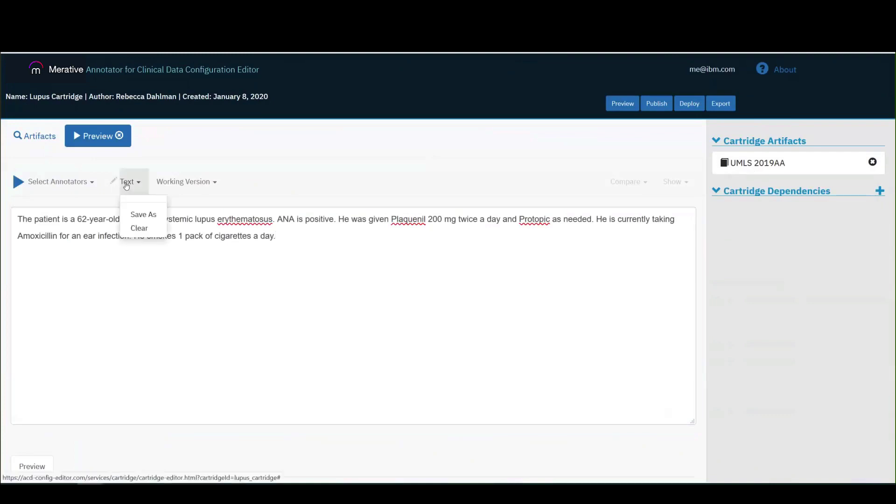
pyautogui.click(62, 185)
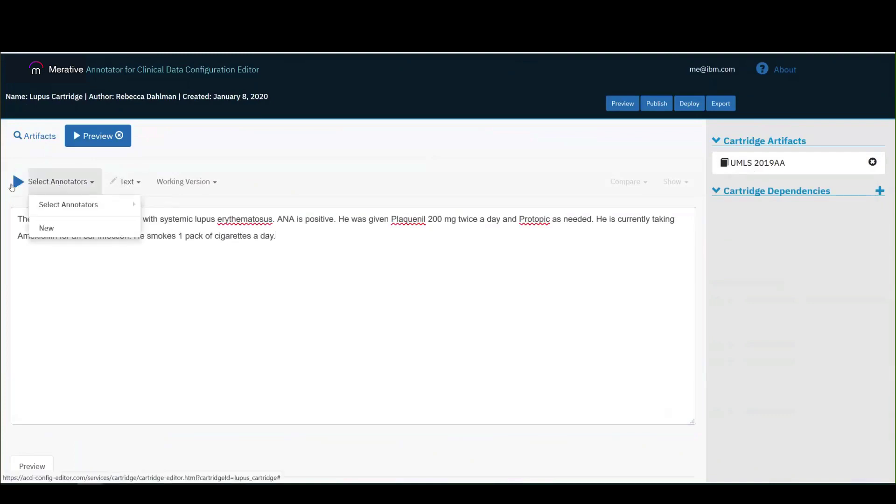
pyautogui.click(41, 227)
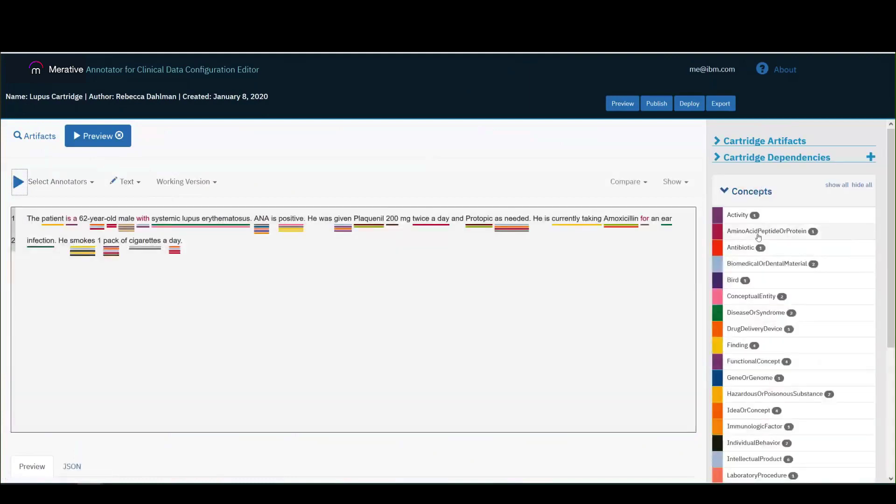
pyautogui.scroll(-1, 752, 439)
pyautogui.scroll(-3, 756, 457)
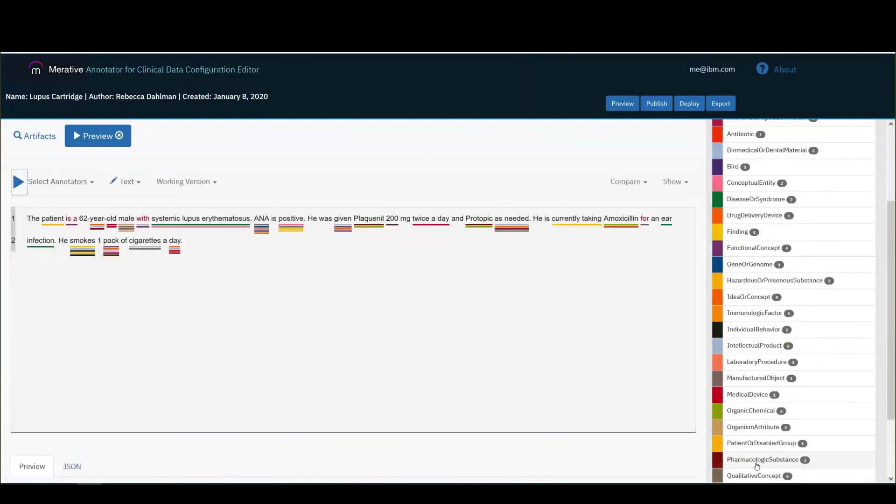
pyautogui.scroll(5, 771, 373)
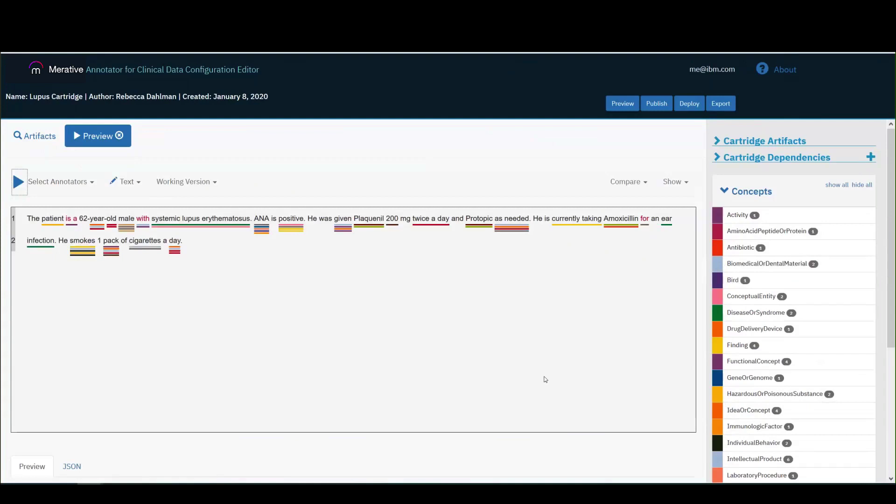
# Step: Start a new clinical attribute set named "Lupus Attribute Clinical" with the description "Lupus attributes"
pyautogui.click(31, 136)
pyautogui.click(658, 180)
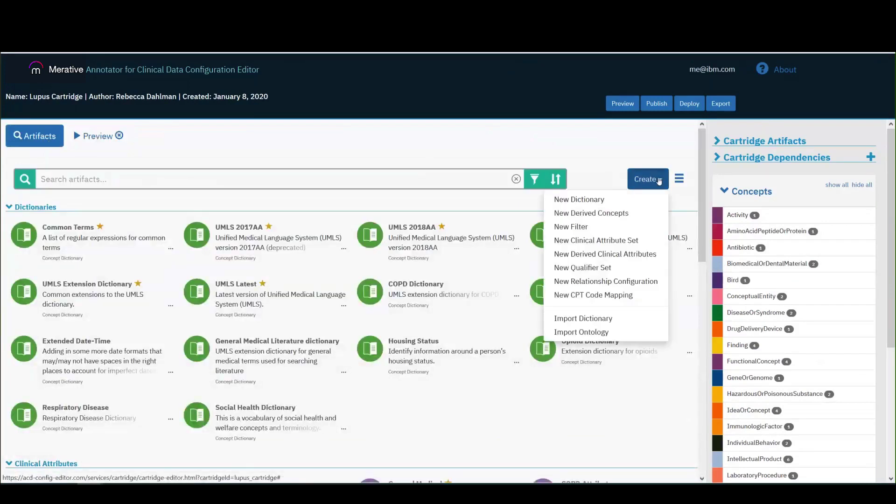
pyautogui.click(589, 241)
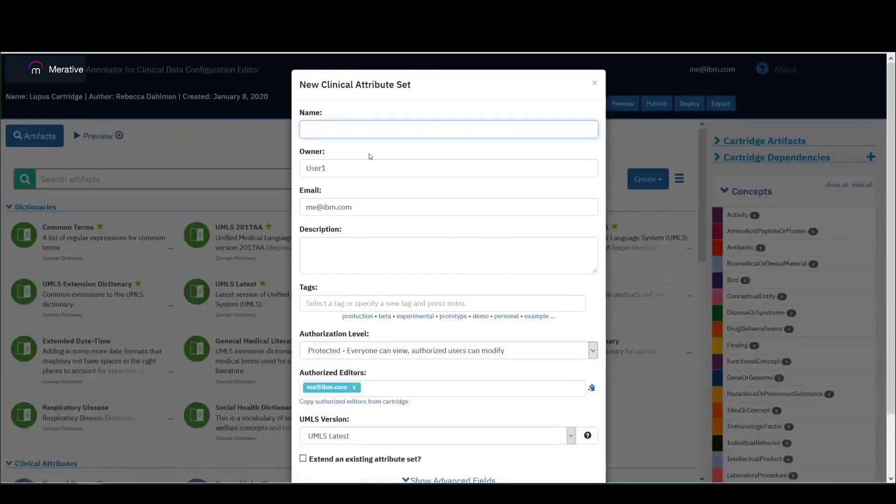
pyautogui.write('Lupus Attribute Clinical')
pyautogui.click(320, 266)
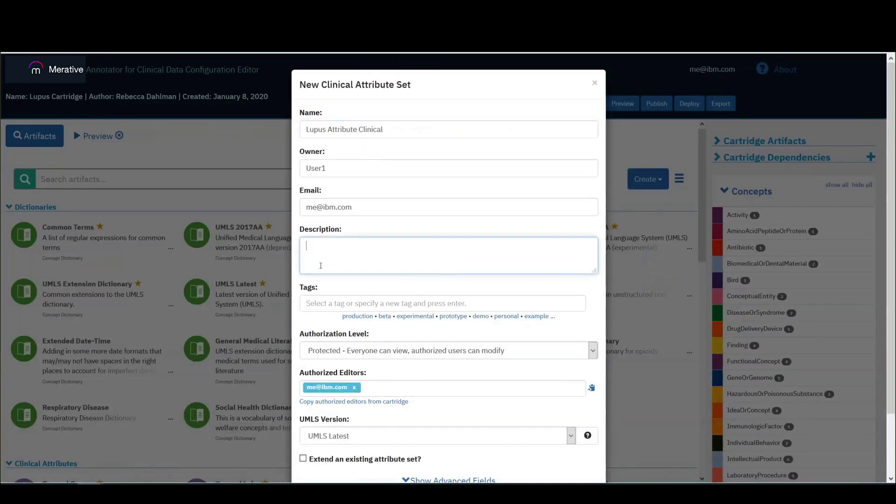
pyautogui.write('Lupus attributes')
# Step: Set the attribute set's UMLS version to UMLS 2019AA and create the set
pyautogui.scroll(-2, 190, 222)
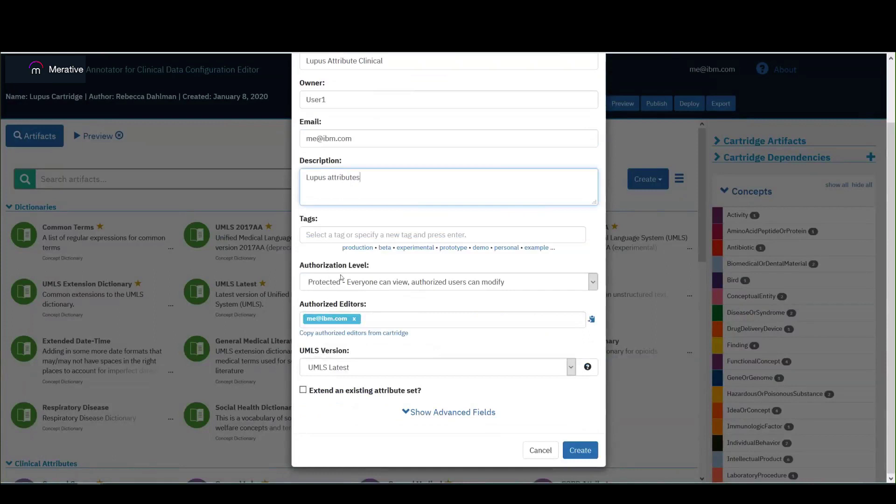
pyautogui.click(571, 368)
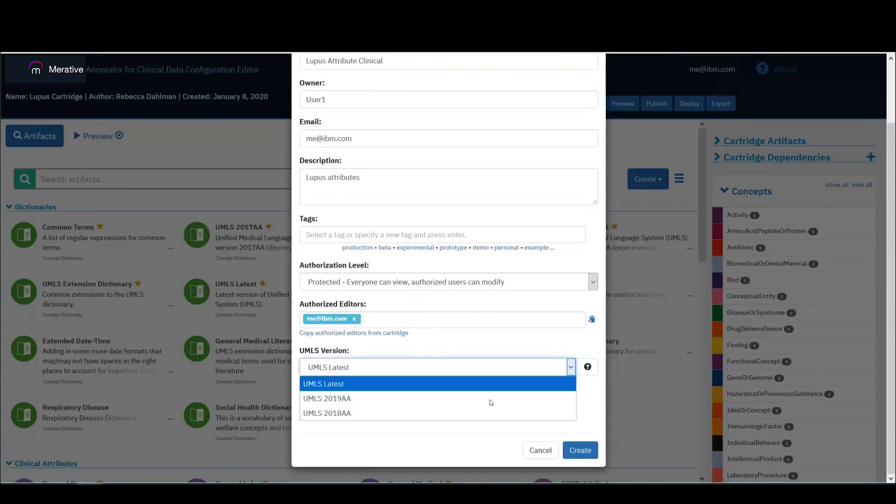
pyautogui.click(333, 399)
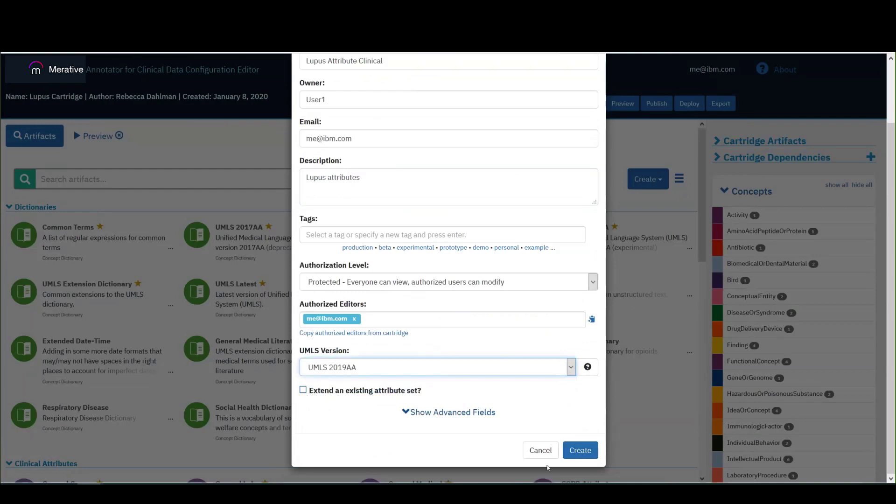
pyautogui.click(583, 452)
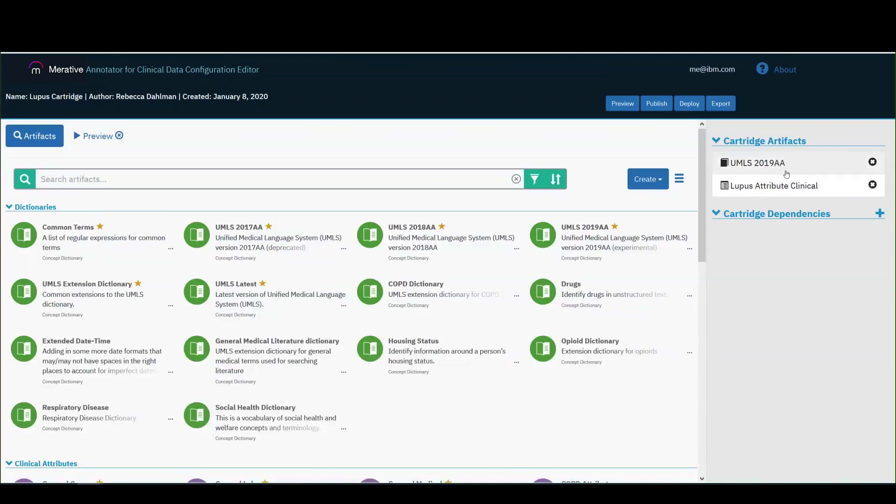
# Step: Open the Lupus Attribute Clinical set and start a new attribute named "Antibiotics" with a Concept annotation type row
pyautogui.moveTo(725, 186)
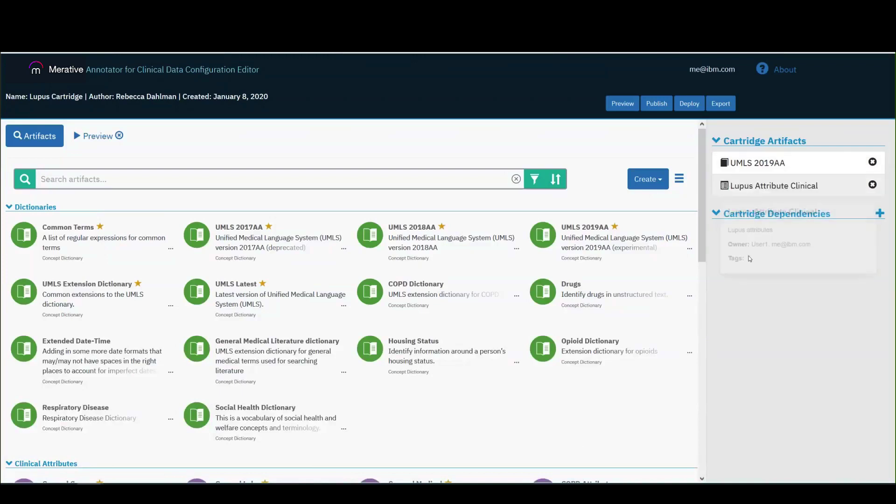
pyautogui.click(749, 259)
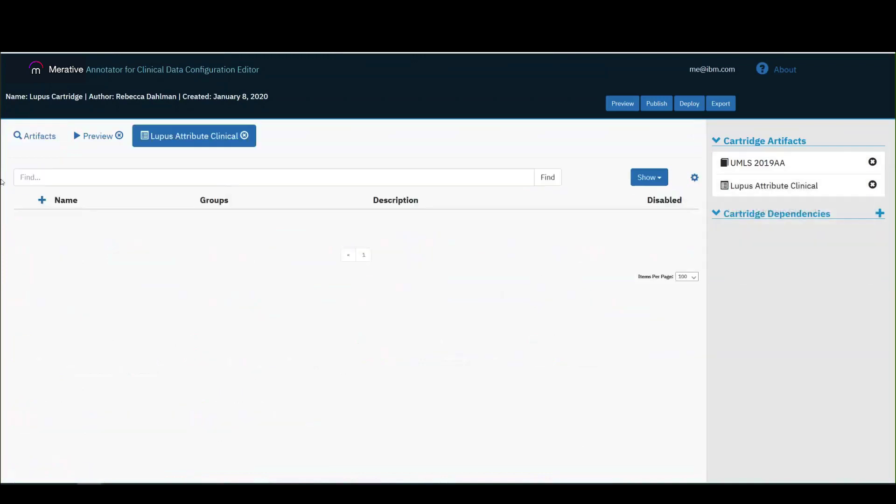
pyautogui.click(43, 201)
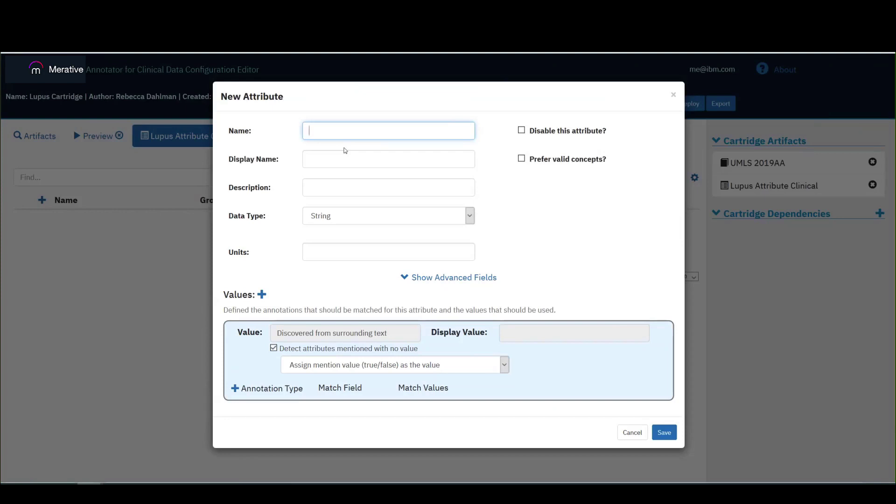
pyautogui.write('Antibiotics')
pyautogui.click(235, 390)
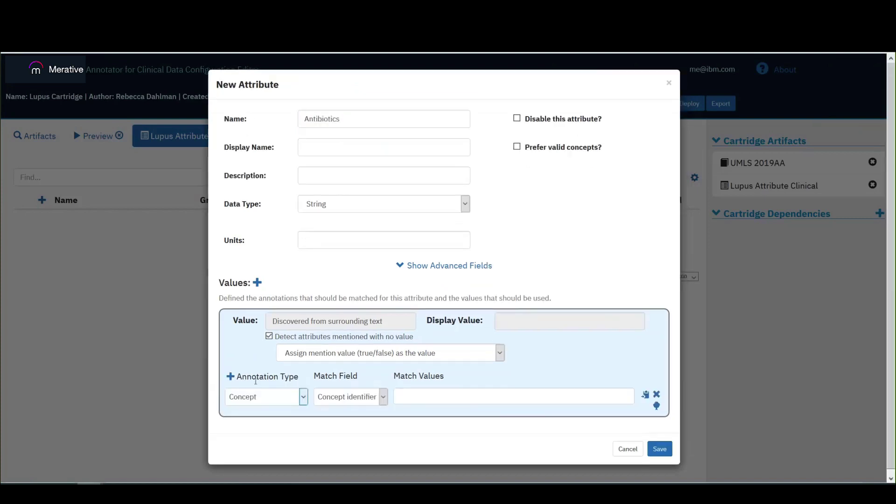
# Step: Match the Antibiotics attribute by Type to umls.Antibiotic and save the attribute
pyautogui.click(376, 403)
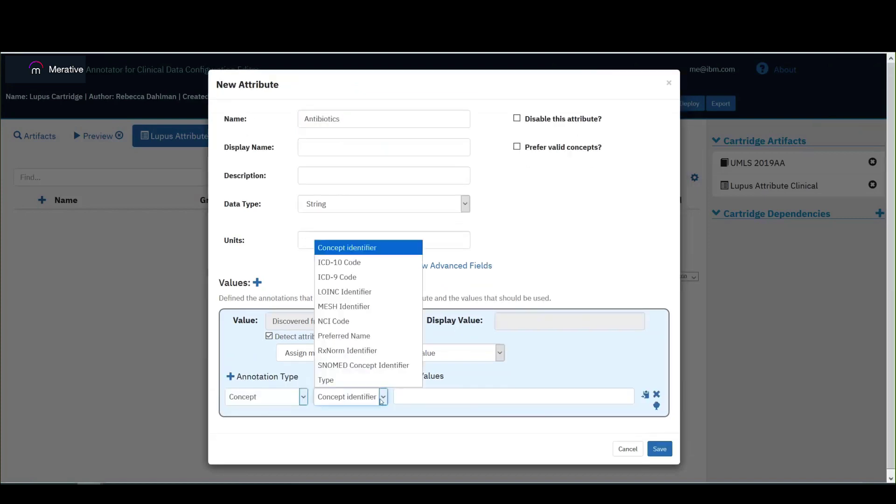
pyautogui.click(327, 380)
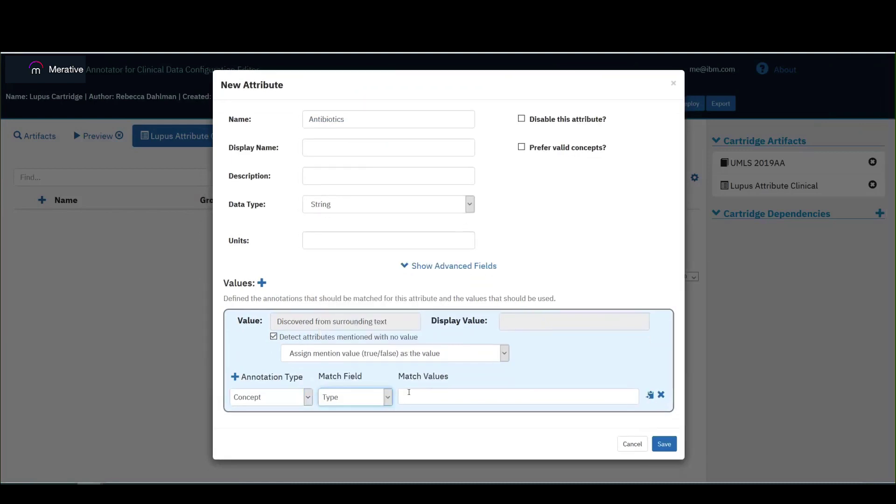
pyautogui.click(415, 392)
pyautogui.write('anti')
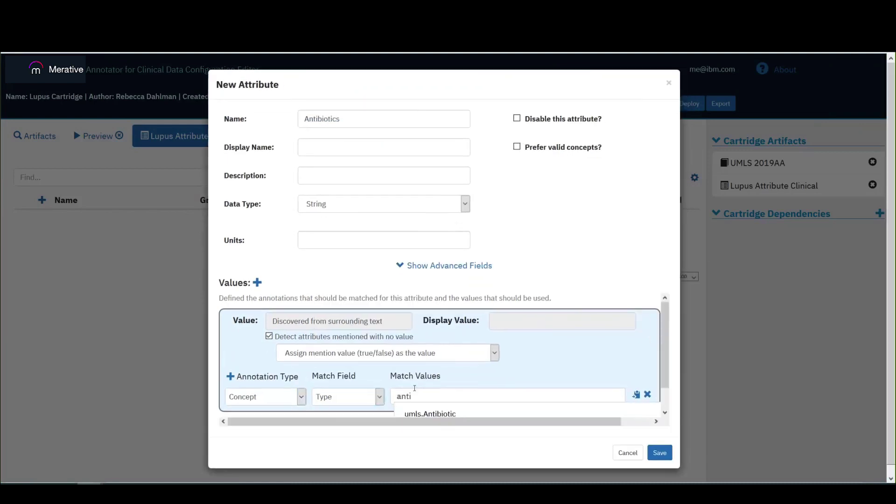
pyautogui.press('Return')
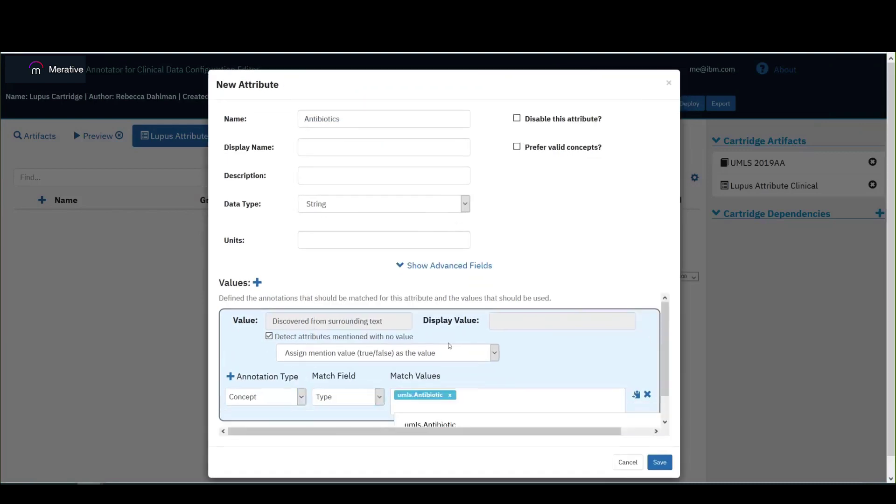
pyautogui.click(517, 241)
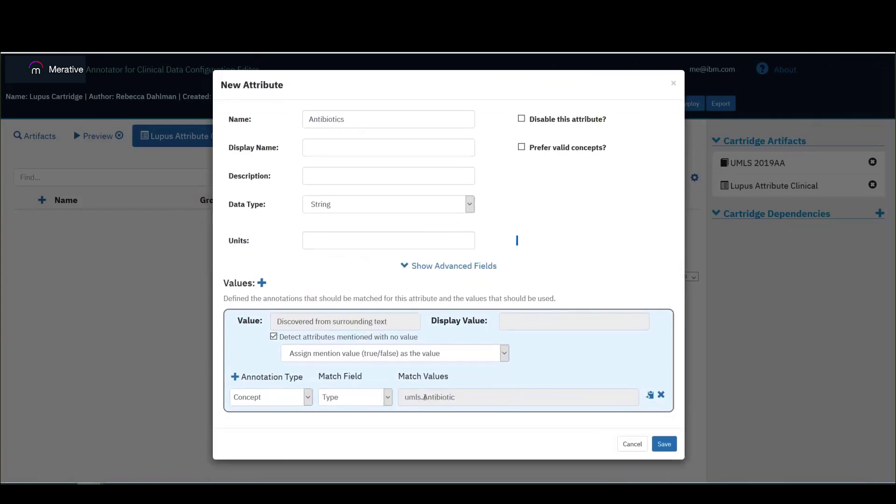
pyautogui.click(667, 446)
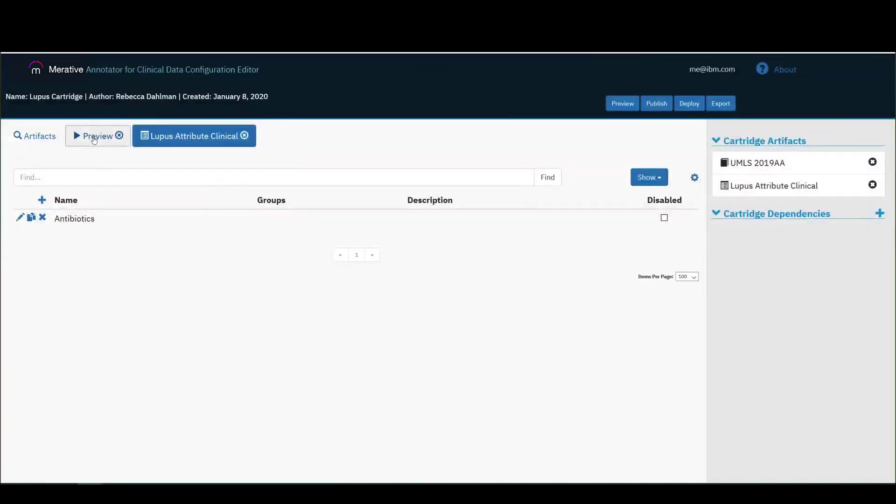
# Step: Rerun the annotators in the preview and inspect the annotation on Amoxicillin
pyautogui.click(94, 140)
pyautogui.click(19, 185)
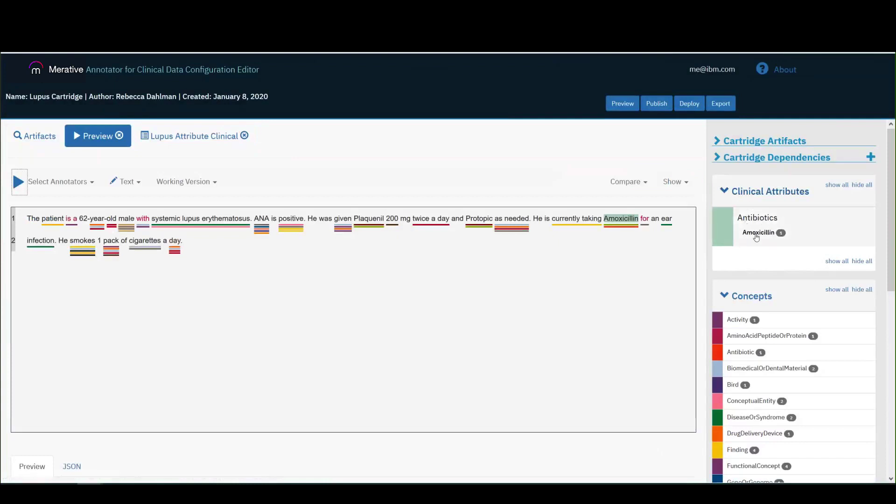
pyautogui.click(622, 220)
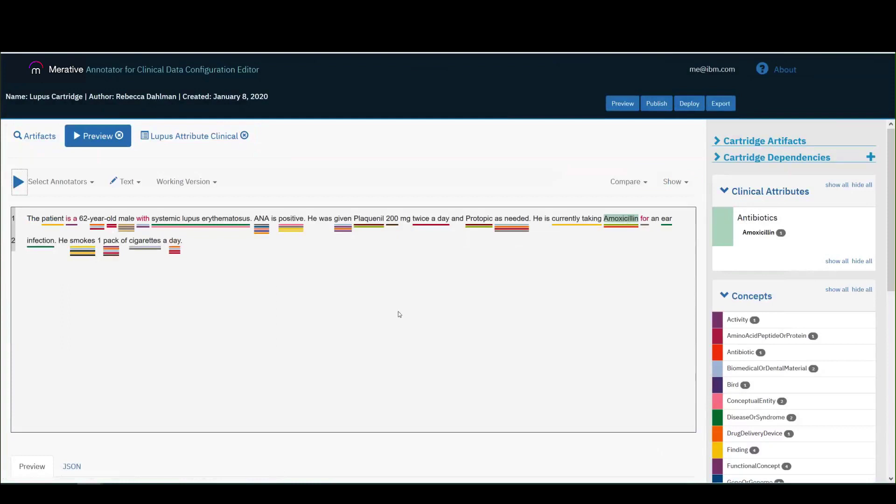
# Step: Start another attribute named "ANA" in the Lupus Attribute Clinical set and add a Concept annotation type row
pyautogui.click(189, 136)
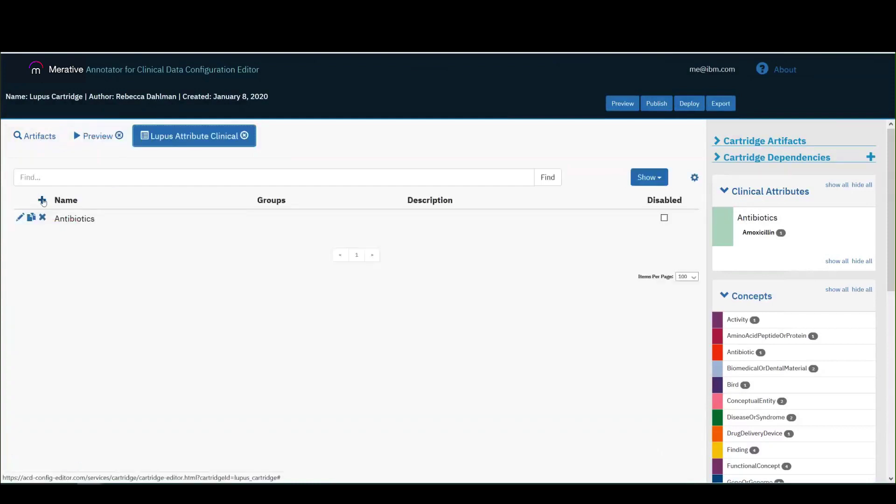
pyautogui.click(42, 200)
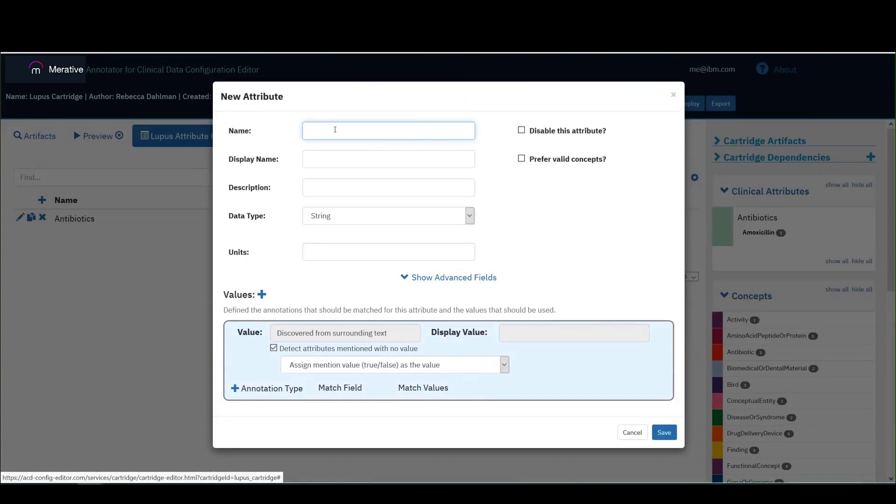
pyautogui.write('ANA')
pyautogui.click(234, 388)
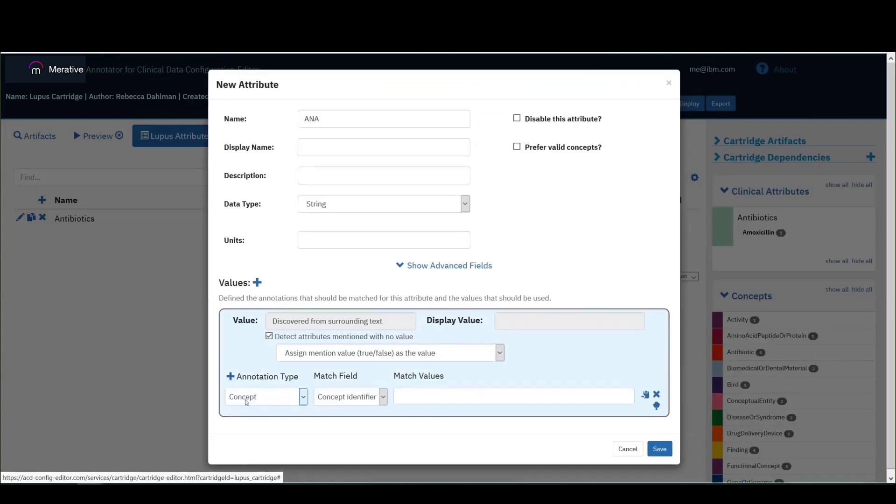
# Step: Match the ANA attribute to the concept identifier C0003243 (Antibodies, Antinuclear) and save it
pyautogui.click(397, 397)
pyautogui.write('antinu')
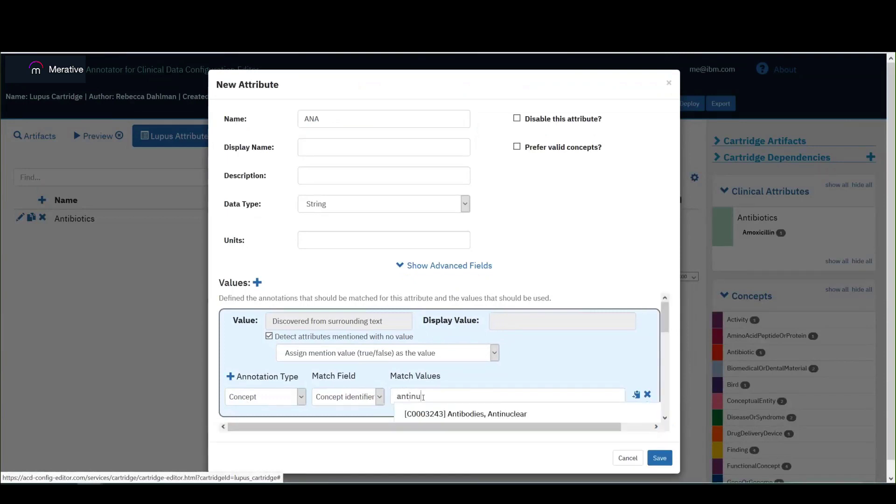
pyautogui.write('c')
pyautogui.click(466, 414)
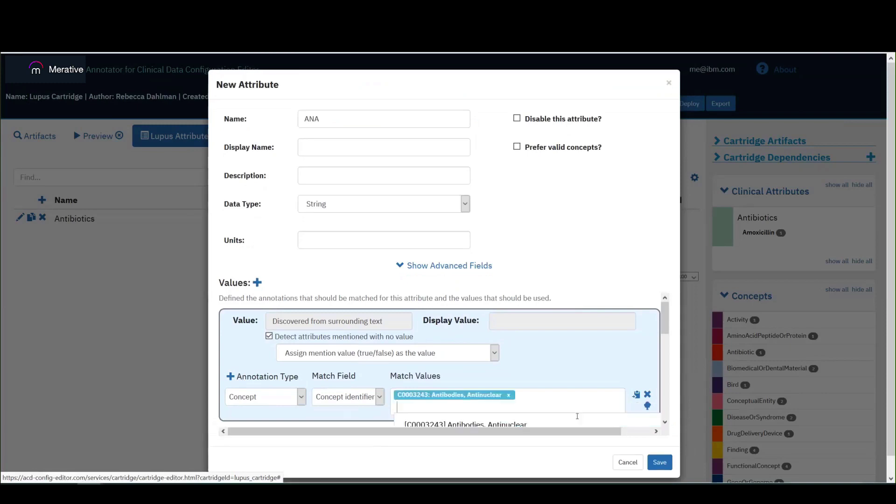
pyautogui.click(660, 460)
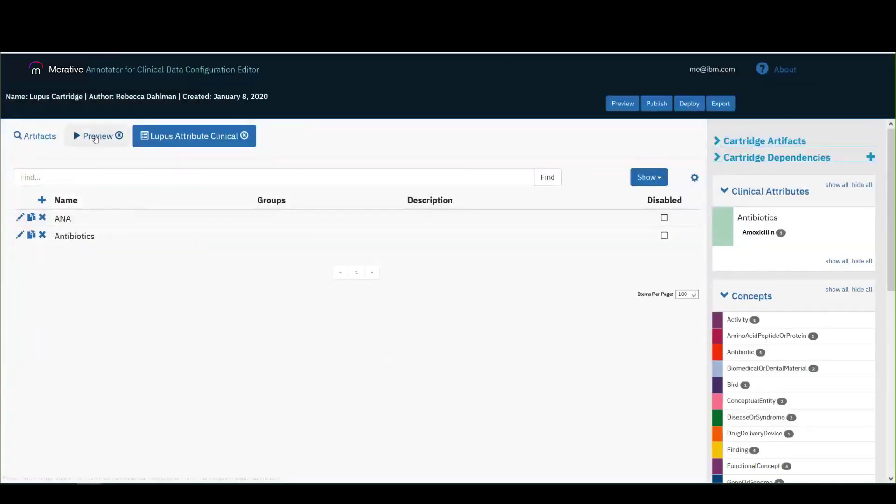
# Step: Rerun the annotators in the preview and inspect the annotation on "ANA is positive"
pyautogui.click(96, 138)
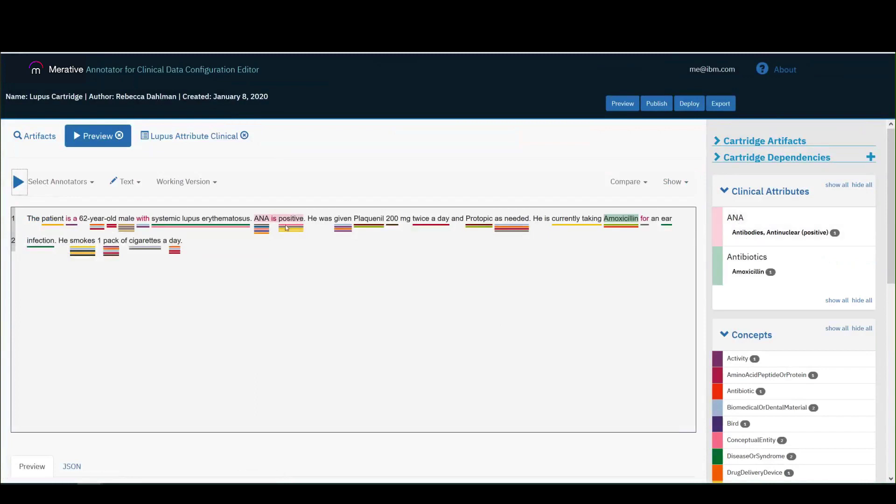
pyautogui.click(259, 218)
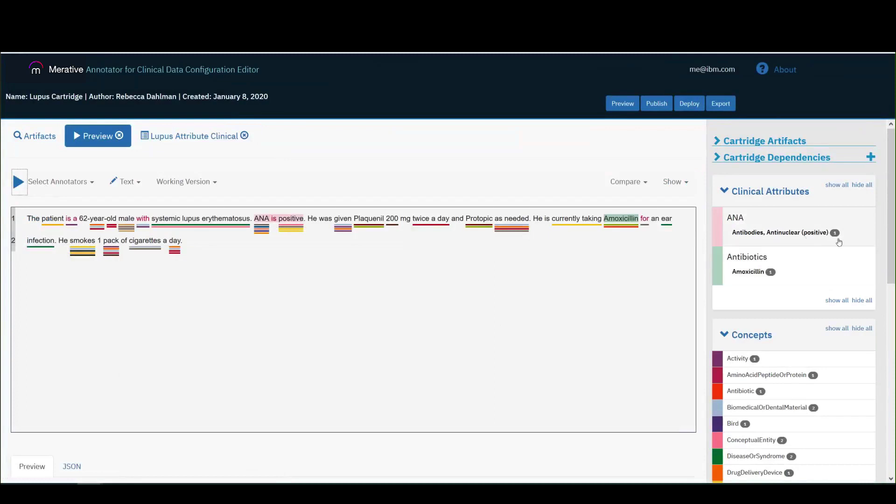
pyautogui.moveTo(292, 225)
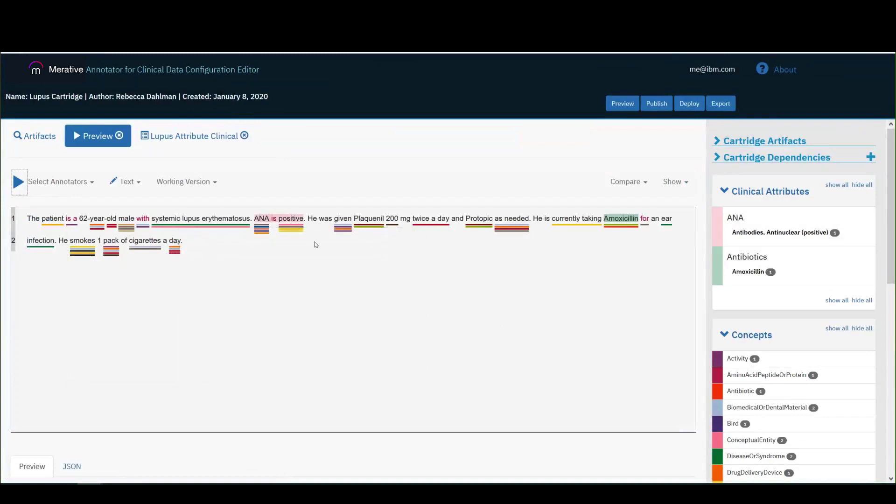
# Step: Start another attribute named "Lupus Drugs" in the Lupus Attribute Clinical set
pyautogui.click(171, 143)
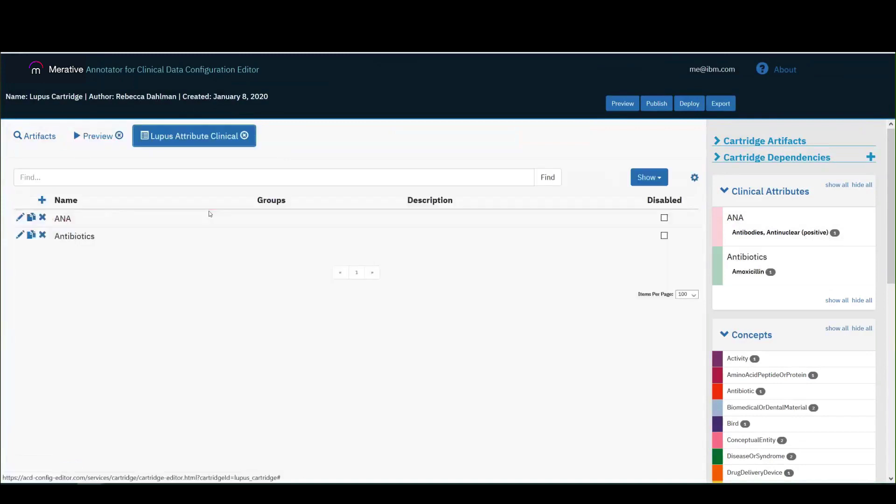
pyautogui.click(41, 200)
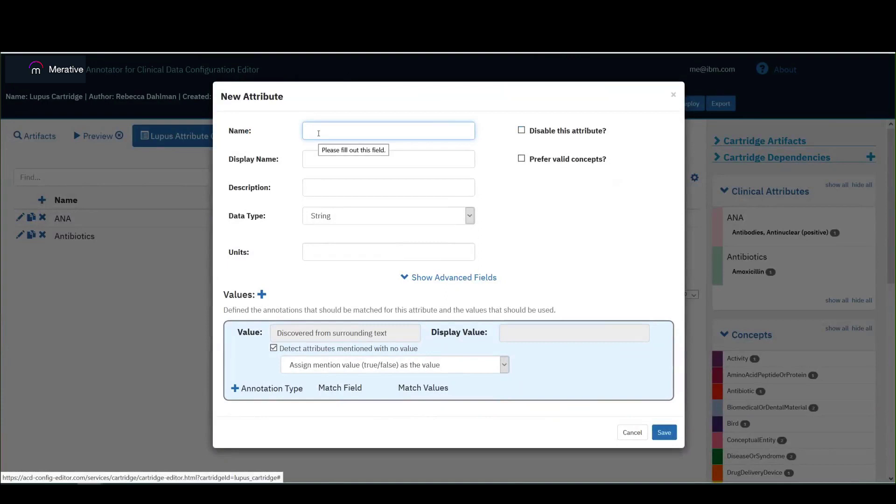
pyautogui.write('Lupus Drugs')
# Step: Add a value "Antimalarials" with the display value "Antimalarial" to the Lupus Drugs attribute
pyautogui.click(262, 295)
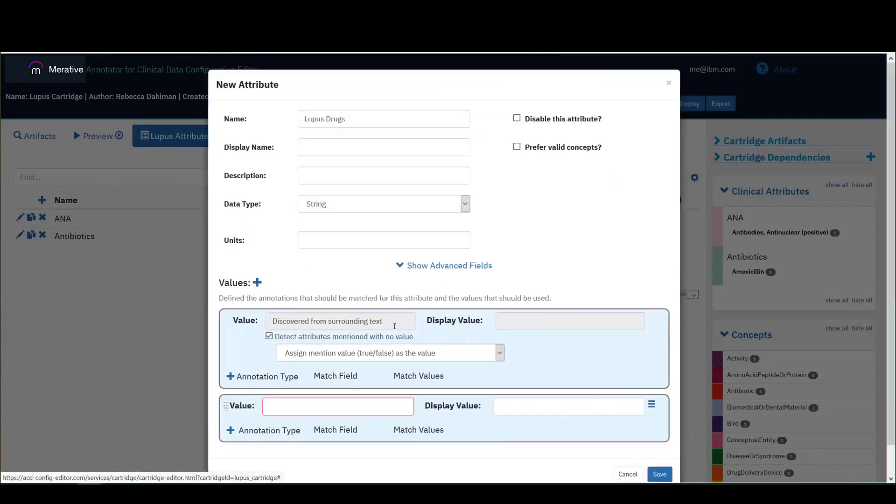
pyautogui.scroll(-1, 327, 355)
pyautogui.click(280, 377)
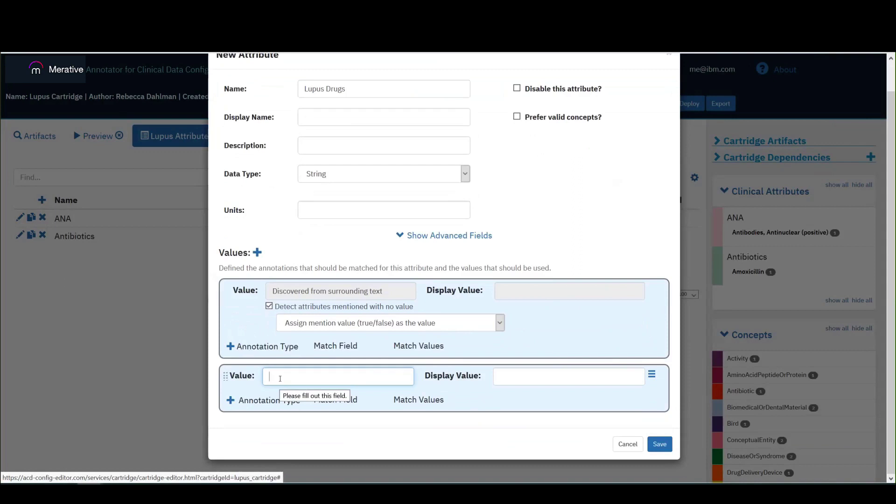
pyautogui.write('Ani')
pyautogui.write('t')
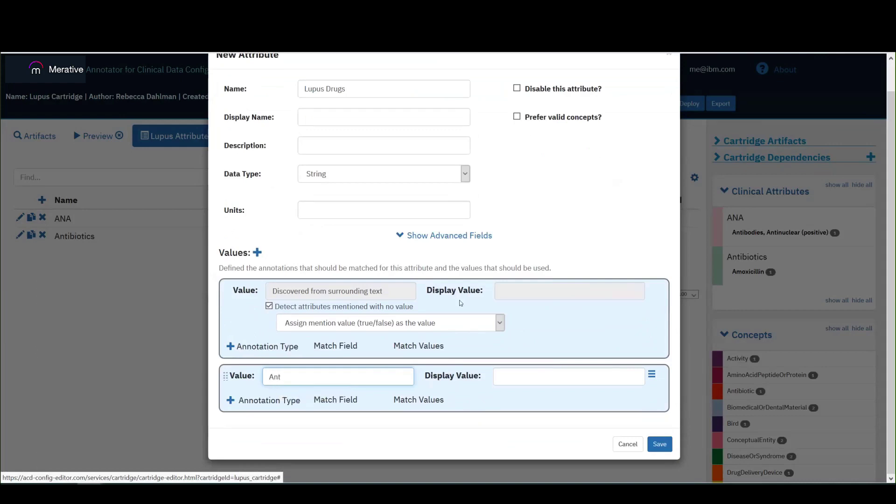
pyautogui.write('imalarials')
pyautogui.click(521, 374)
pyautogui.write('Anti')
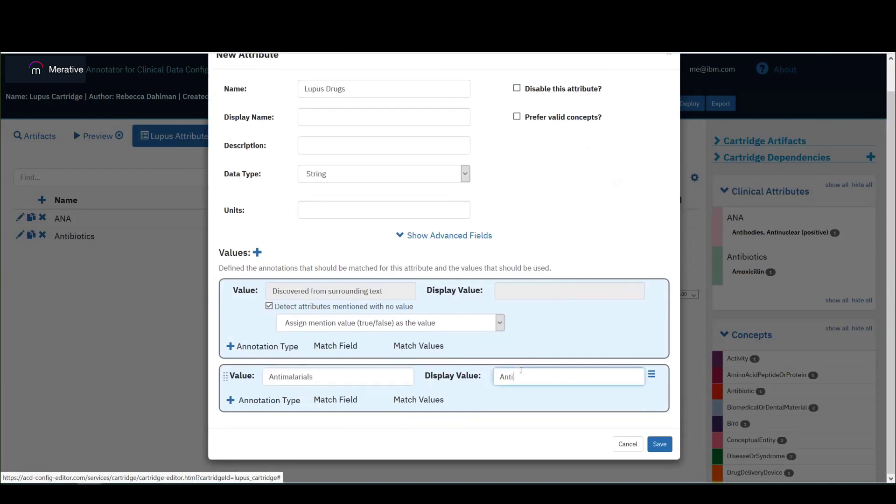
pyautogui.write('malarial')
# Step: Add a Concept annotation row to the Antimalarials value and match it to the concept identifier C0699177 (Plaquenil)
pyautogui.click(231, 400)
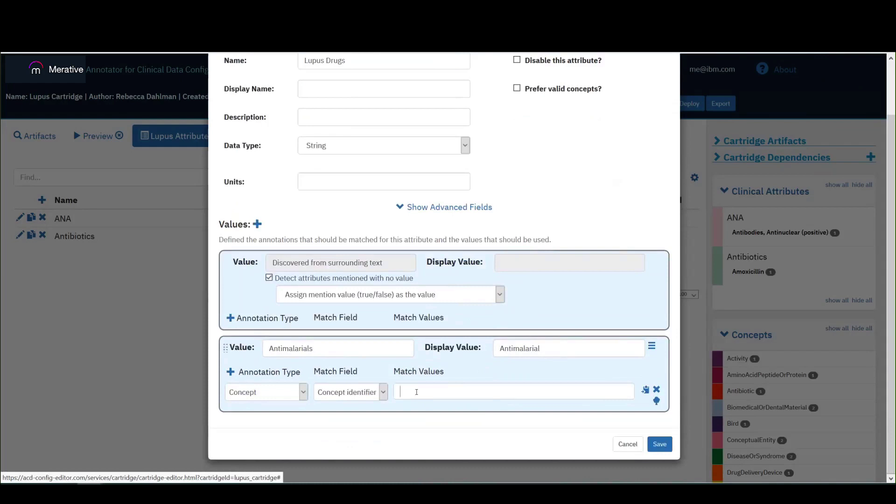
pyautogui.write('Plaqueni')
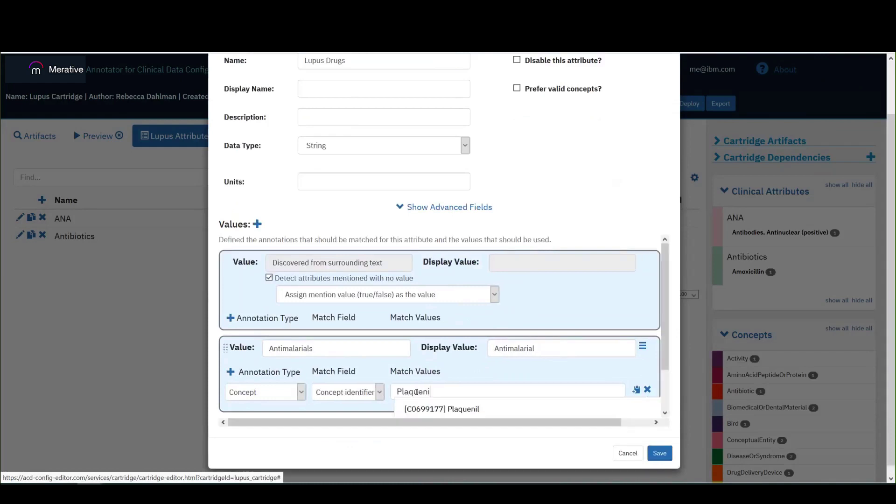
pyautogui.click(460, 409)
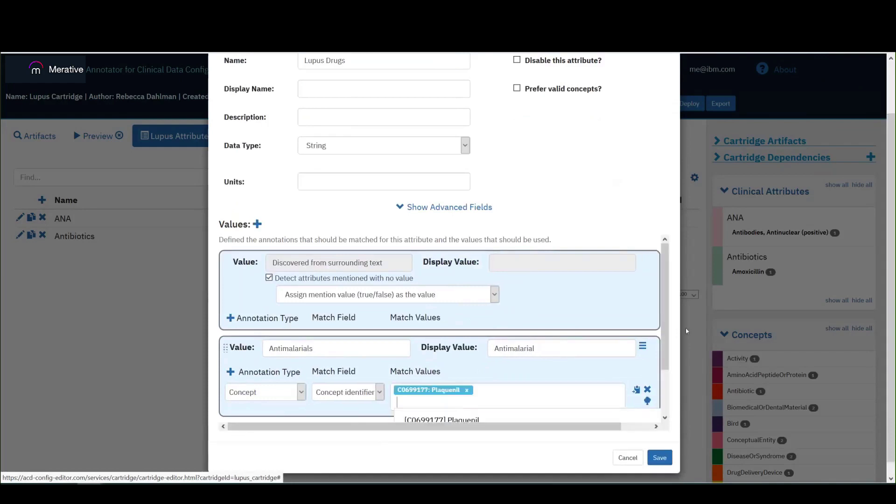
pyautogui.scroll(-1, 243, 373)
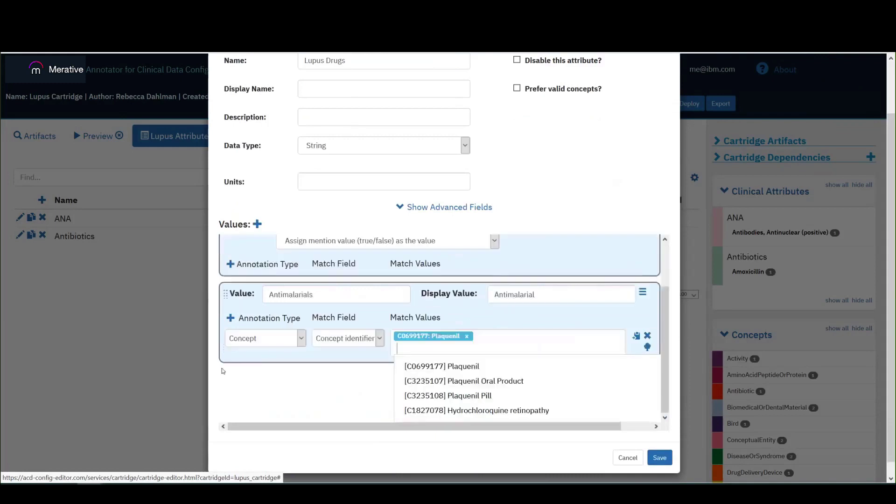
pyautogui.click(265, 384)
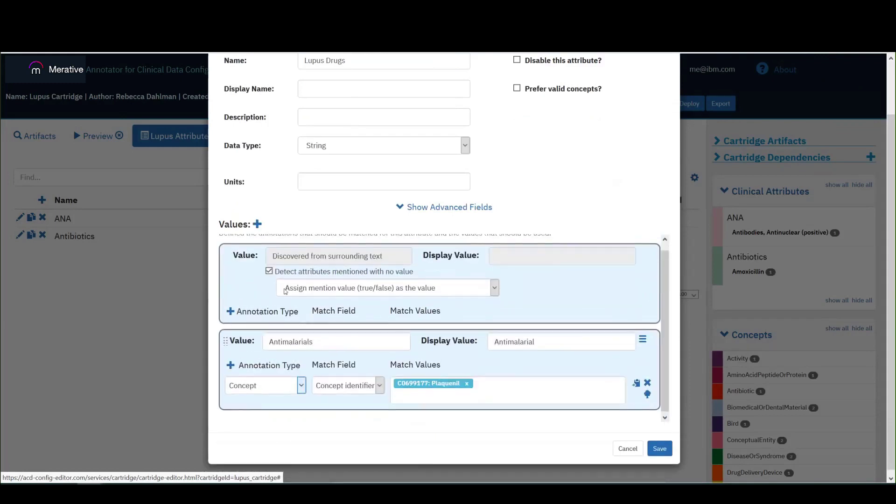
# Step: Add a second value "Immunosuppressive" with the display value "Immunosuppressive" to the Lupus Drugs attribute
pyautogui.click(257, 225)
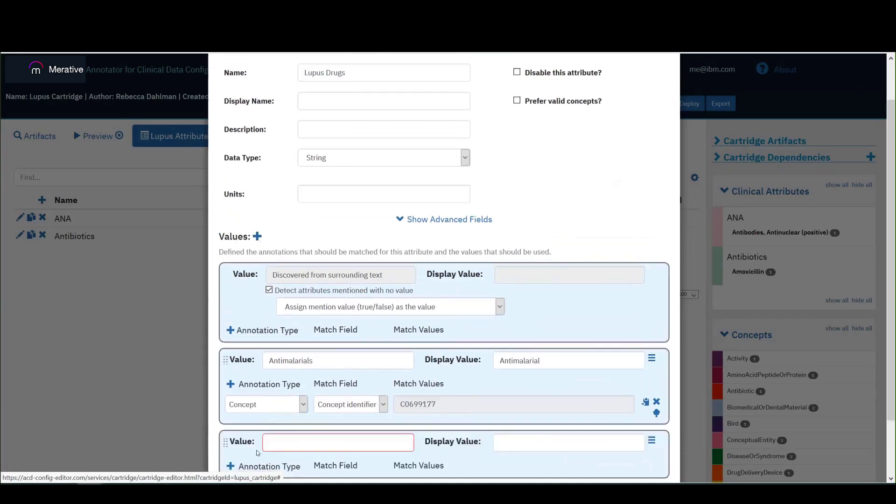
pyautogui.scroll(-1, 285, 374)
pyautogui.write('Immunosuppressive')
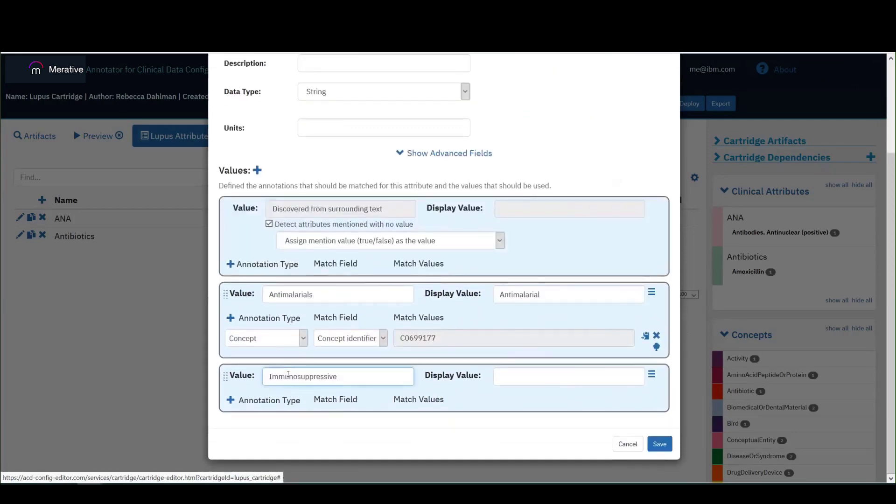
pyautogui.click(522, 377)
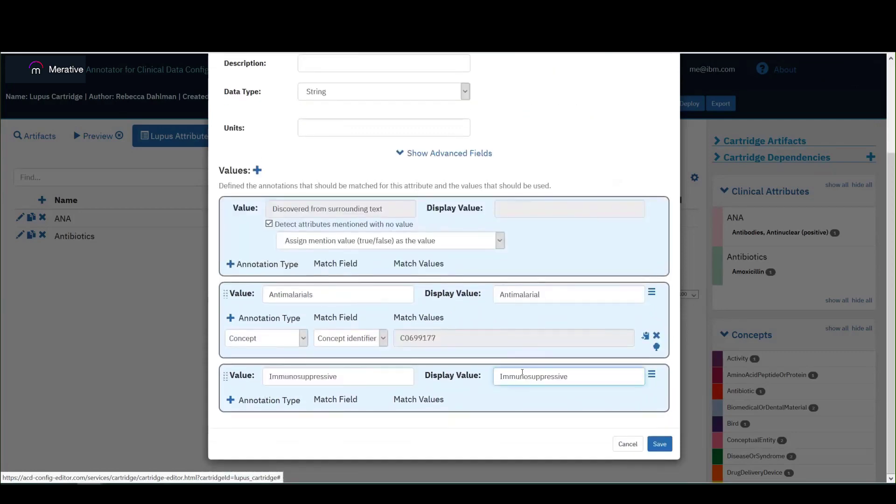
# Step: Add a Concept annotation row to the Immunosuppressive value and match it to the concept identifier C0939455 (Protopic)
pyautogui.click(230, 400)
pyautogui.scroll(-2, 348, 414)
pyautogui.click(416, 391)
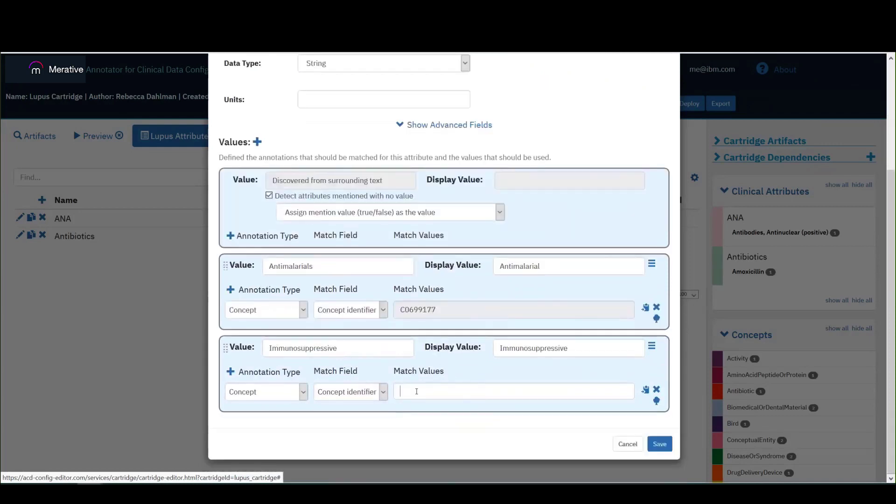
pyautogui.write('Protic')
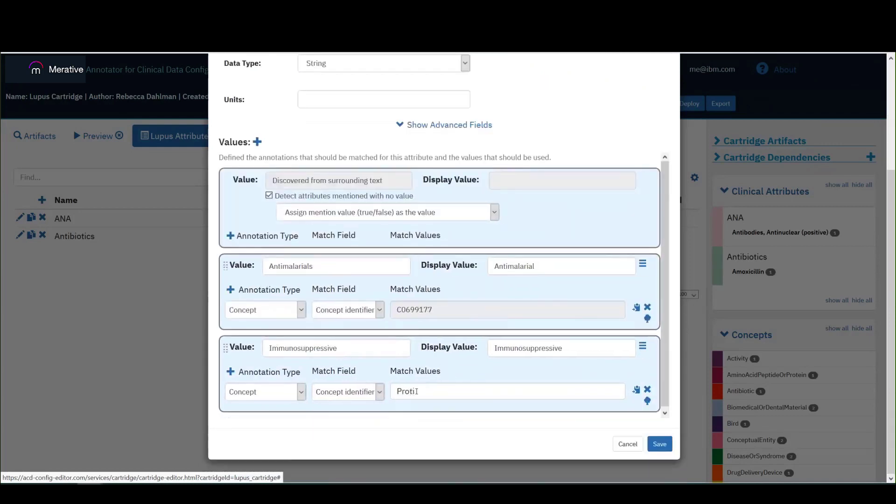
pyautogui.press('BackSpace')
pyautogui.press('BackSpace')
pyautogui.write('opic')
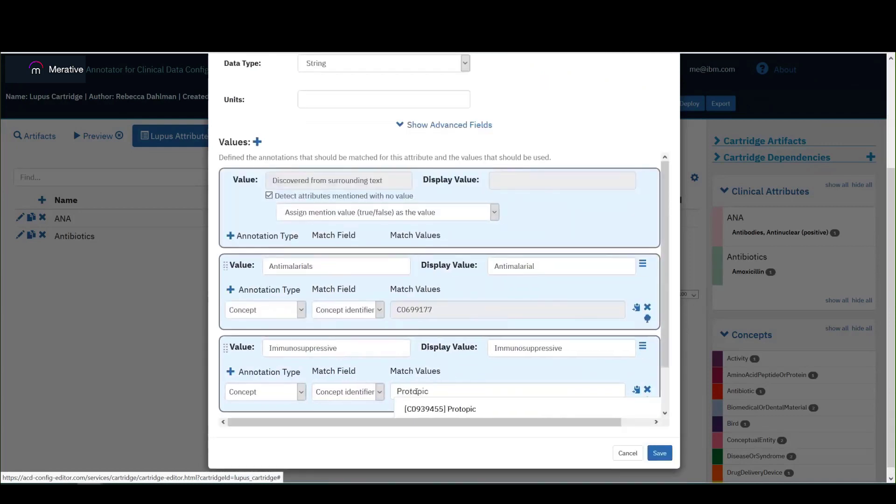
pyautogui.click(440, 409)
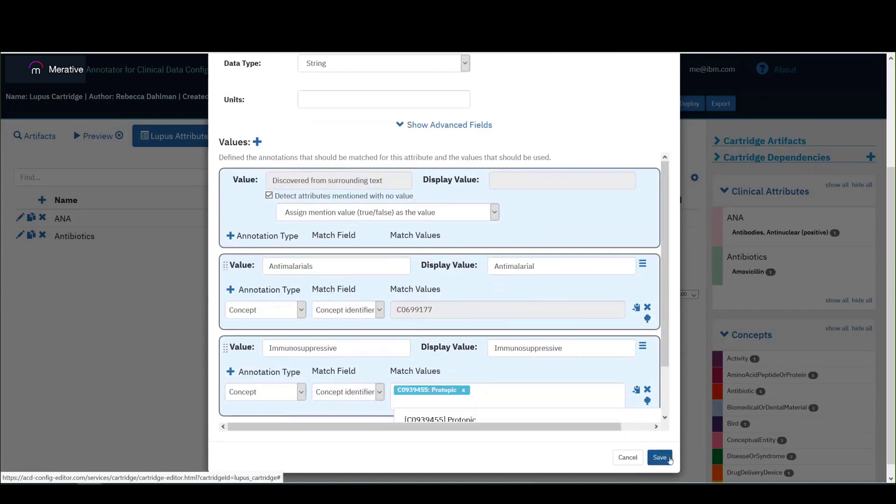
pyautogui.click(581, 365)
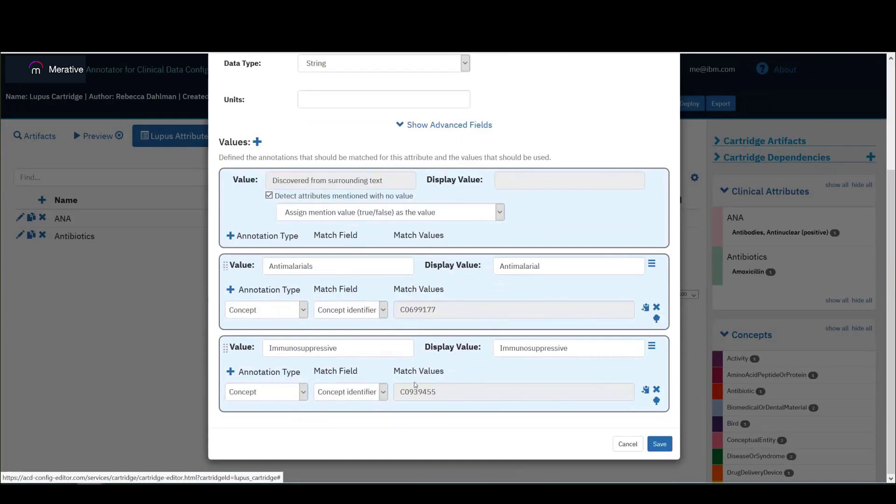
# Step: Open the concept graph for Protopic, select the root concept together with its children, and save the selection
pyautogui.click(657, 404)
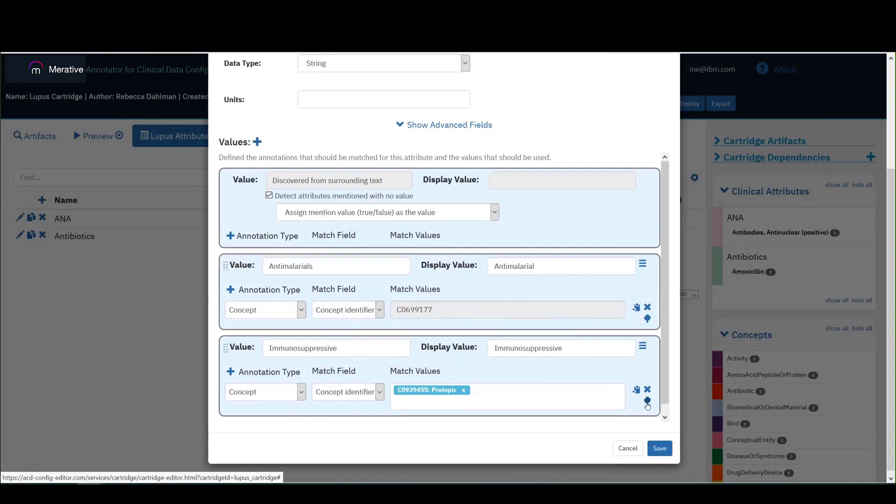
pyautogui.click(647, 401)
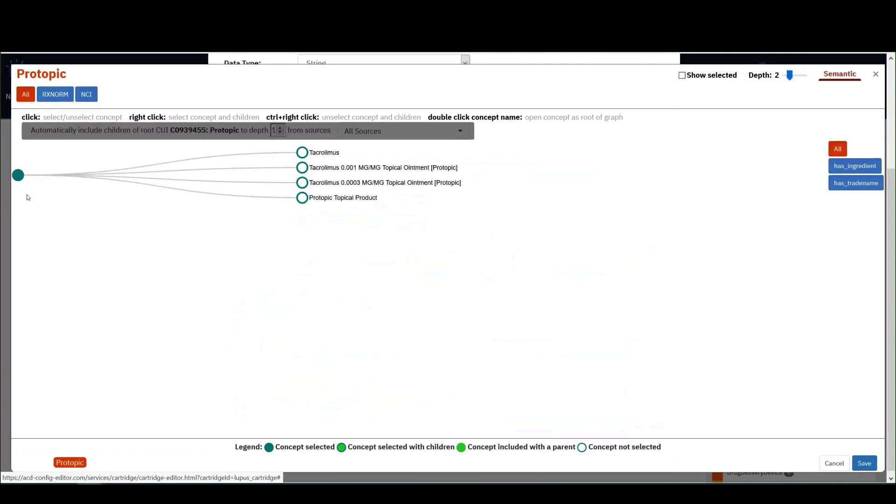
pyautogui.moveTo(20, 183)
pyautogui.rightClick(17, 177)
pyautogui.moveTo(302, 172)
pyautogui.click(864, 463)
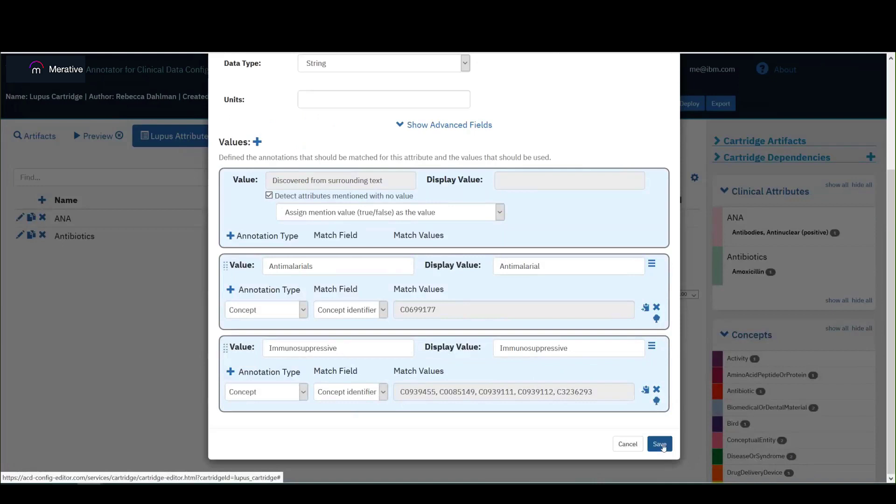
# Step: Save the Lupus Drugs attribute and rerun the annotators in the preview
pyautogui.click(663, 447)
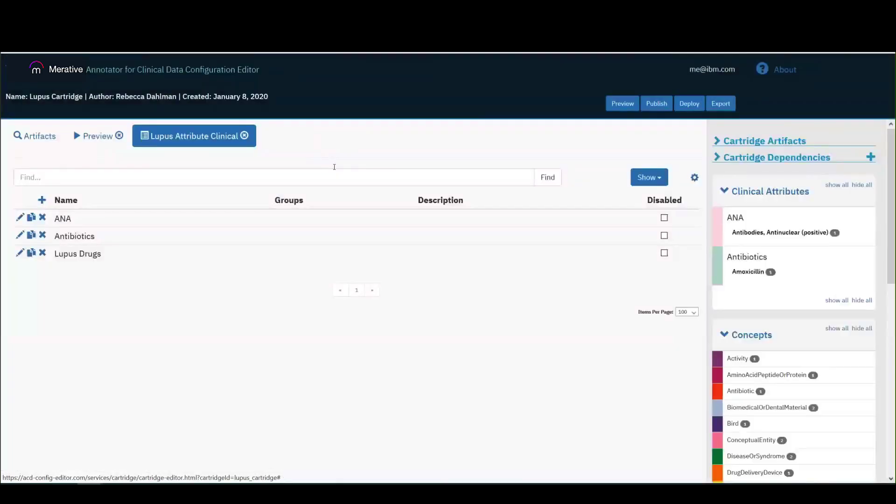
pyautogui.click(95, 136)
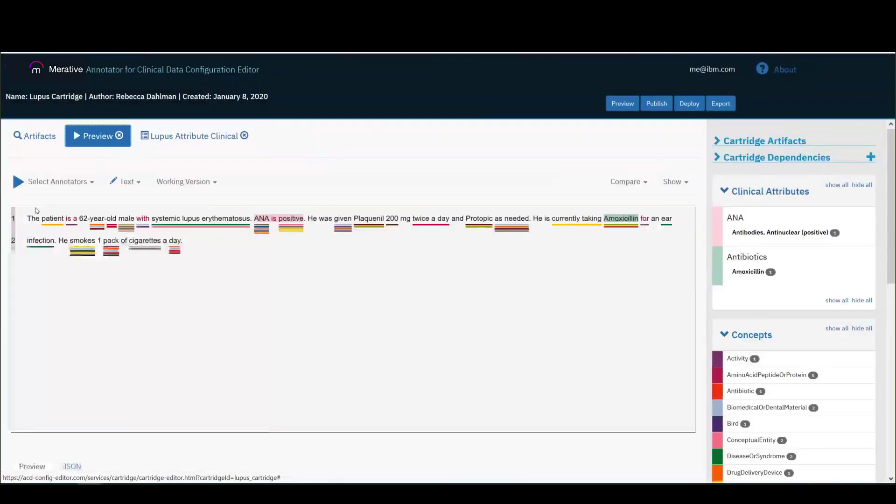
pyautogui.click(19, 181)
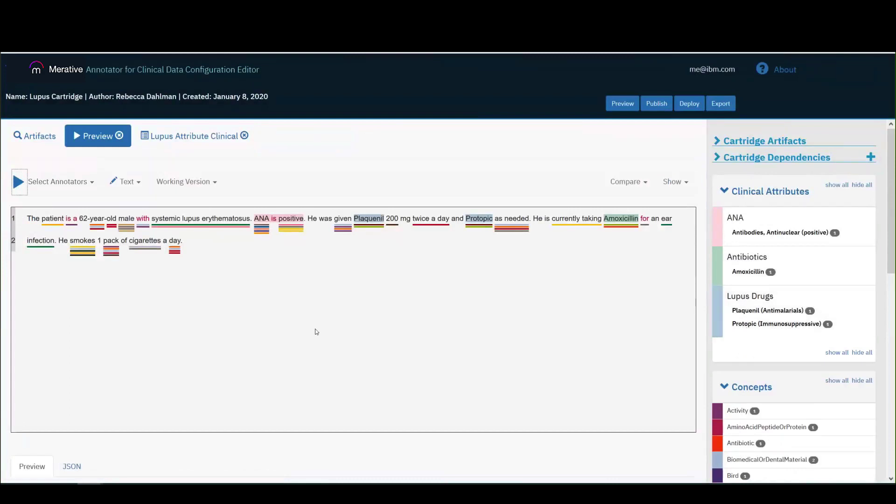
# Step: Start another attribute named "Smoker" in the Lupus Attribute Clinical set and add a Smoking annotation type row
pyautogui.click(194, 136)
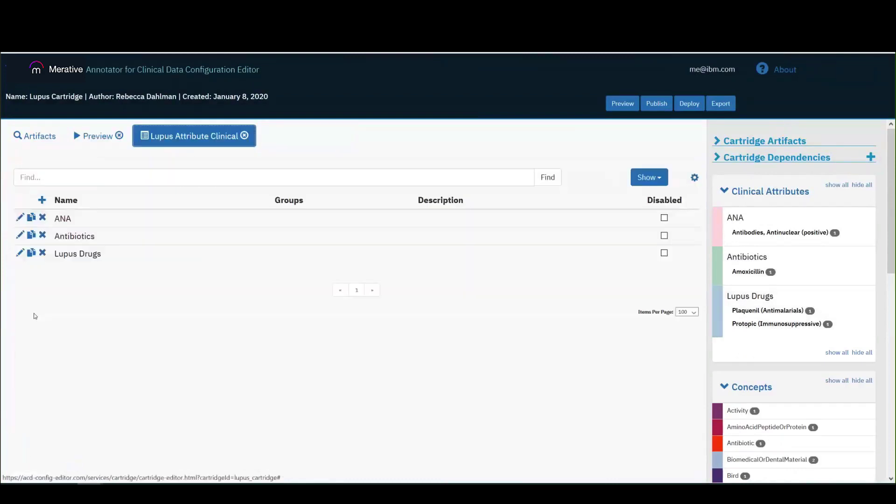
pyautogui.click(41, 200)
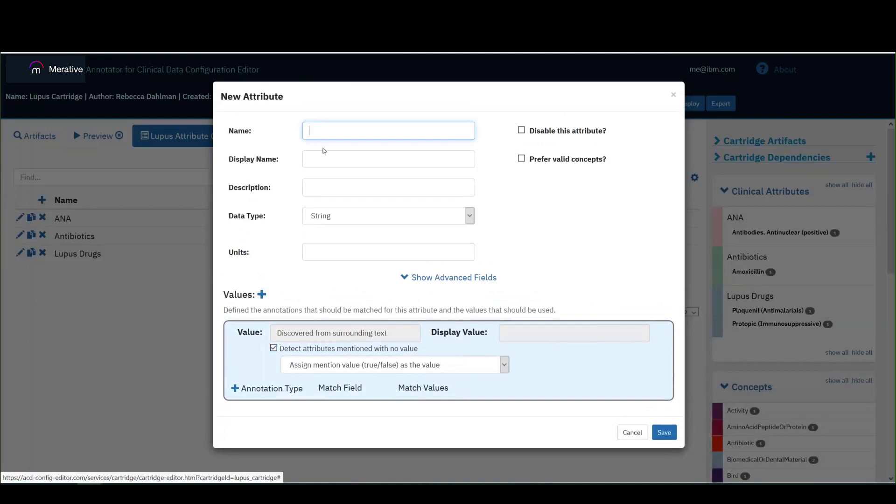
pyautogui.write('Smoker')
pyautogui.click(235, 388)
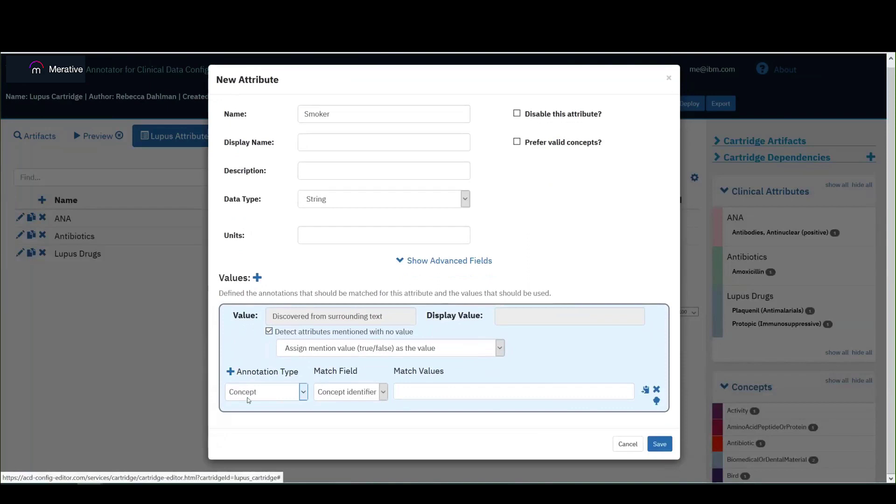
pyautogui.click(302, 394)
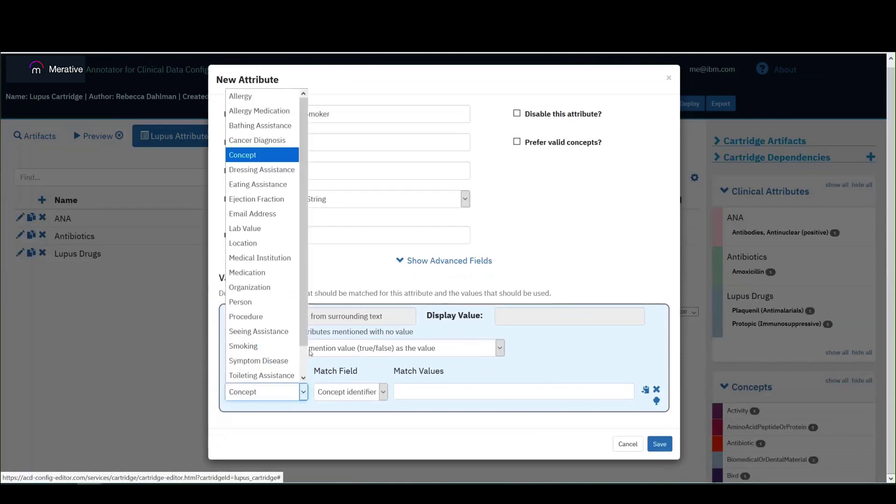
pyautogui.scroll(-2, 306, 330)
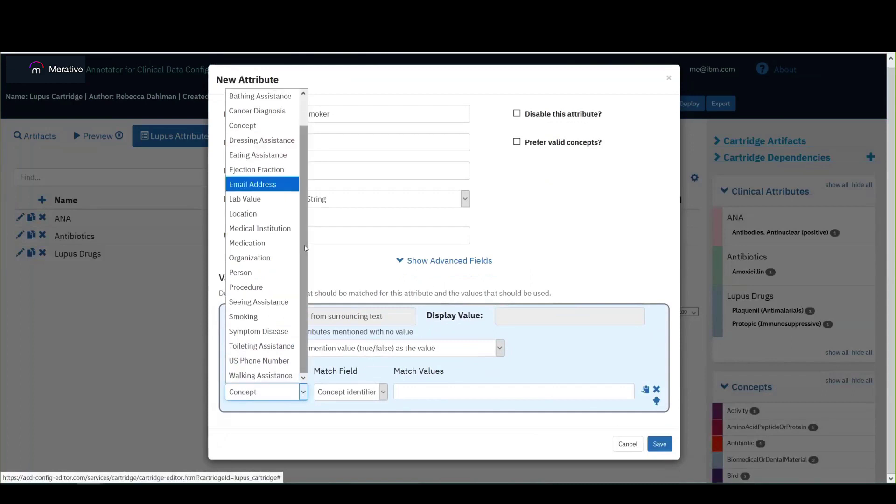
pyautogui.scroll(2, 308, 201)
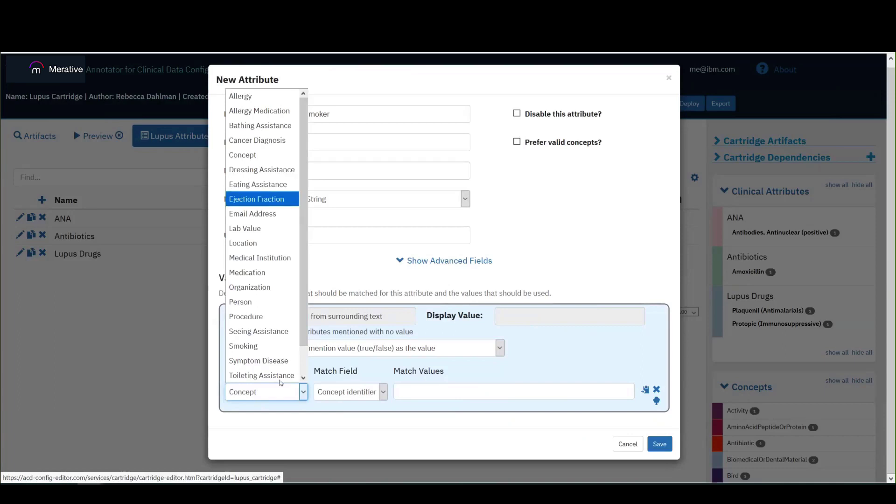
pyautogui.click(263, 345)
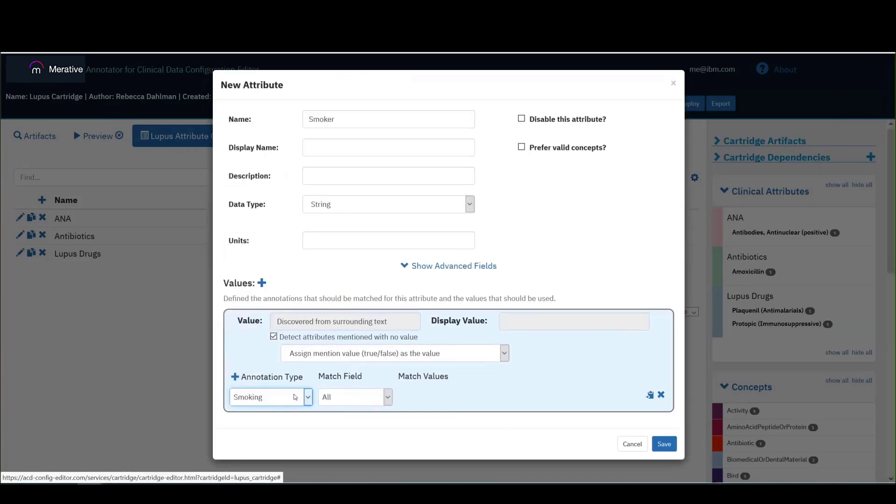
# Step: Match the Smoking annotation on the Current field with the value "true" and save the Smoker attribute
pyautogui.click(391, 402)
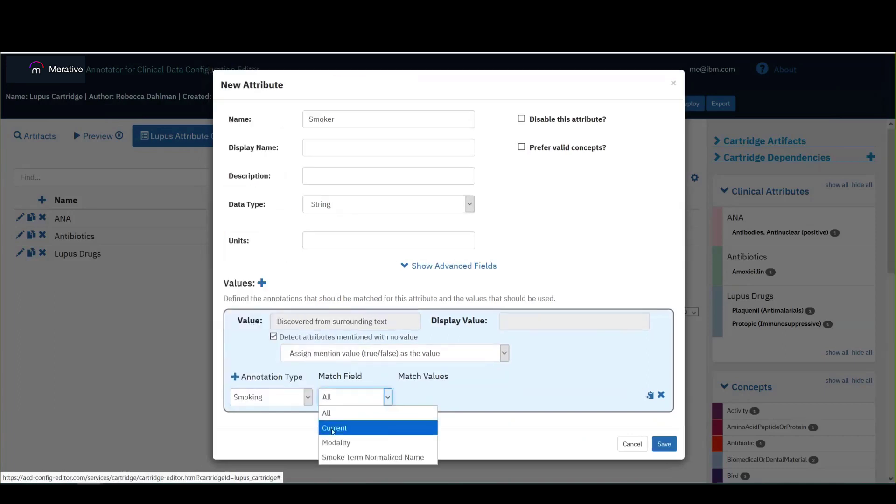
pyautogui.click(333, 429)
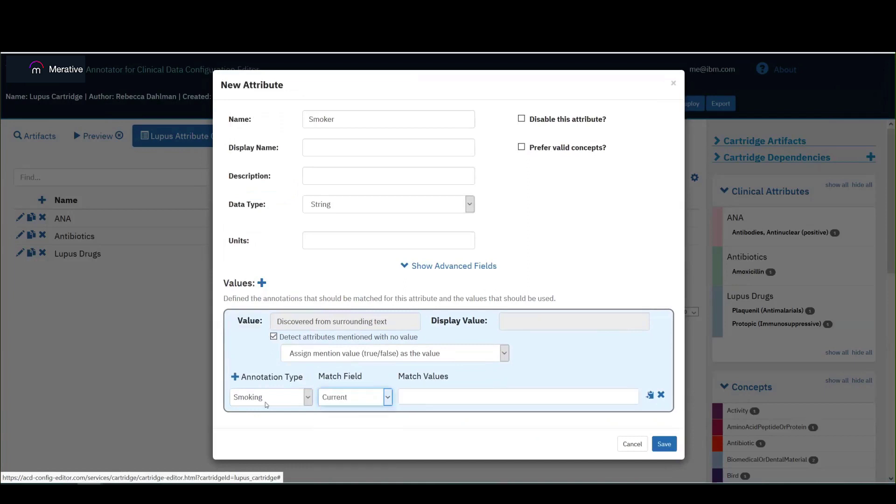
pyautogui.click(445, 400)
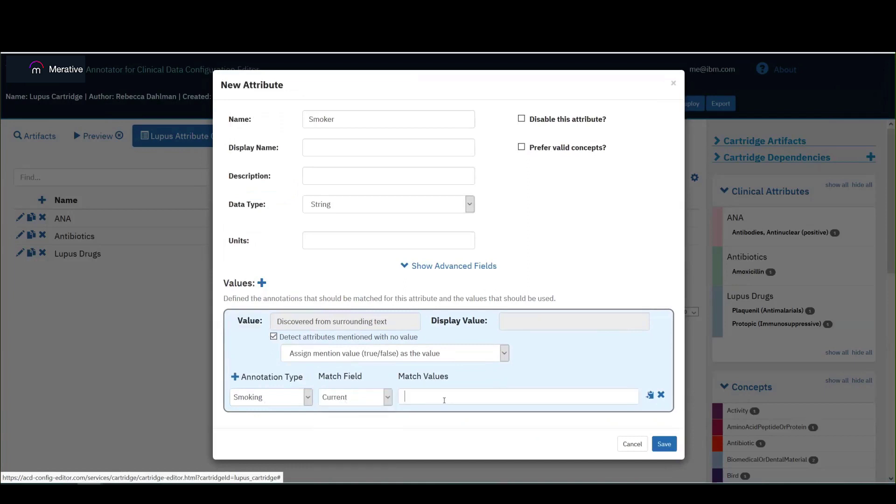
pyautogui.write('true')
pyautogui.click(669, 445)
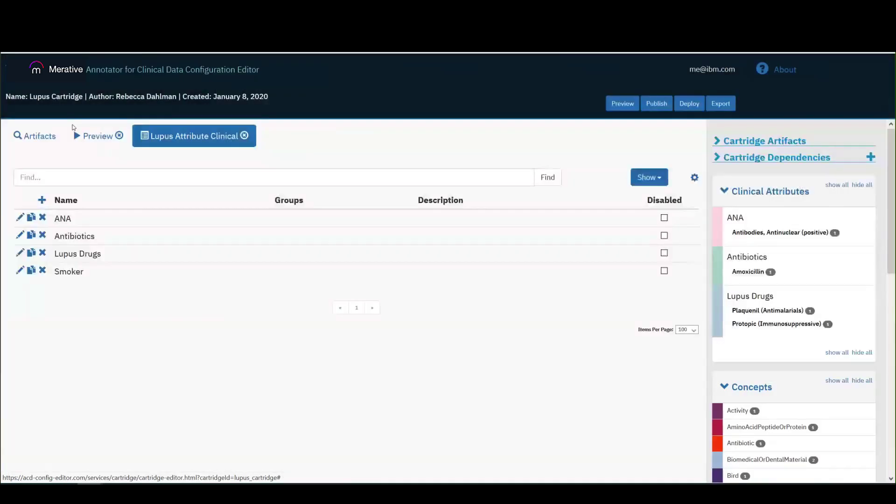
# Step: Enable the Smoking annotator for the preview and run the selected annotators
pyautogui.click(98, 139)
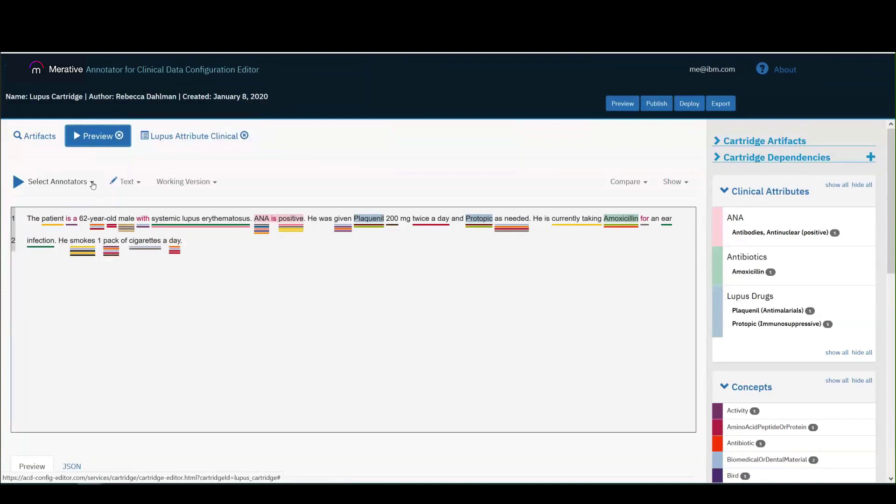
pyautogui.click(91, 186)
pyautogui.moveTo(73, 210)
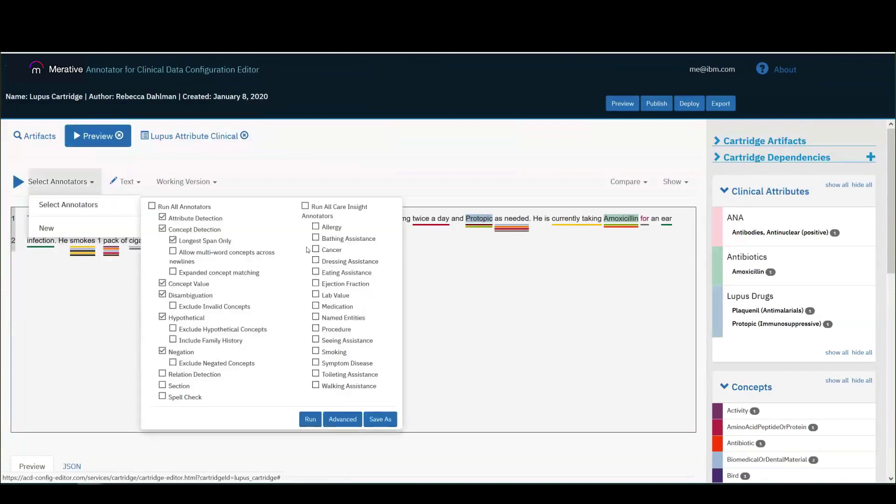
pyautogui.click(315, 352)
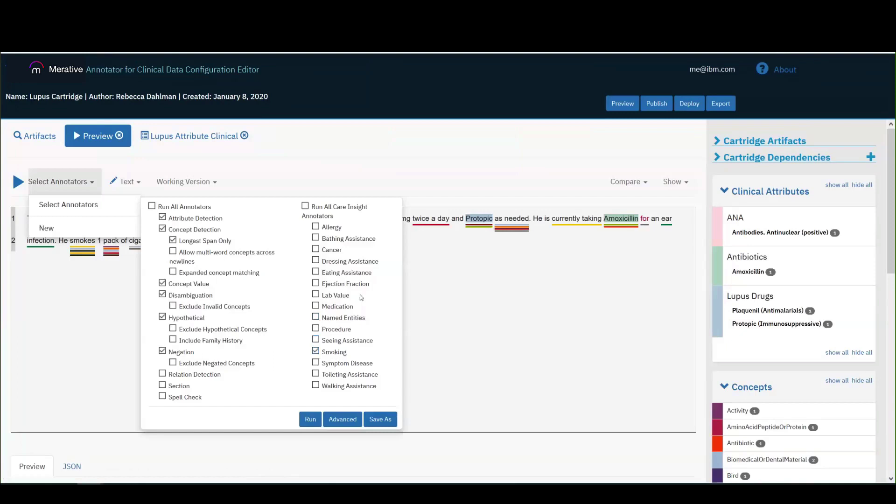
pyautogui.click(309, 419)
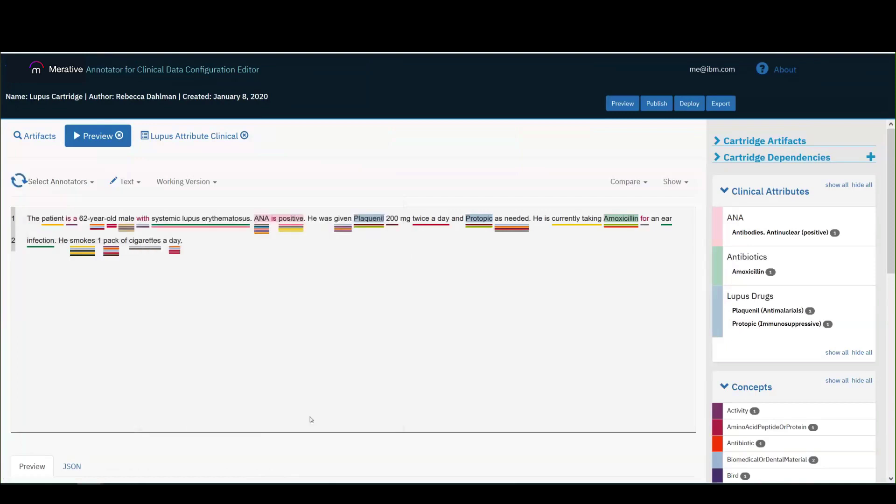